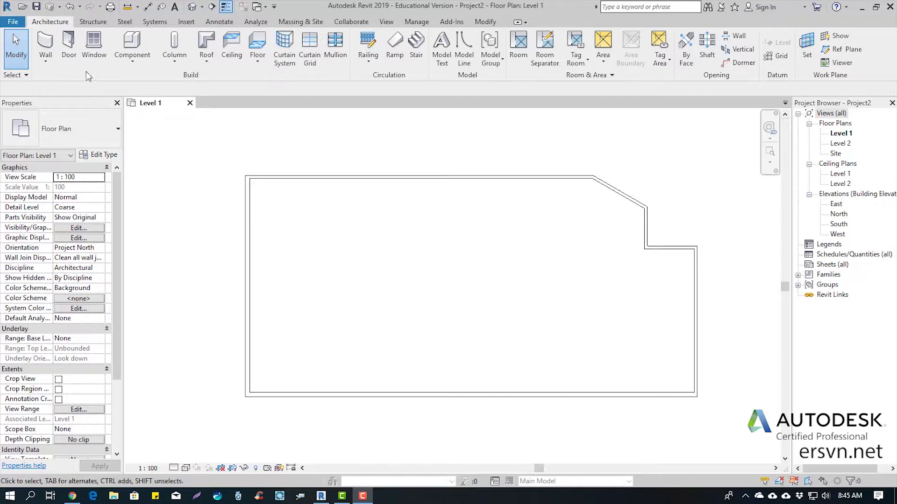
# Start the Wall tool with the new walls' height constrained up to Level 2.
pyautogui.click(46, 44)
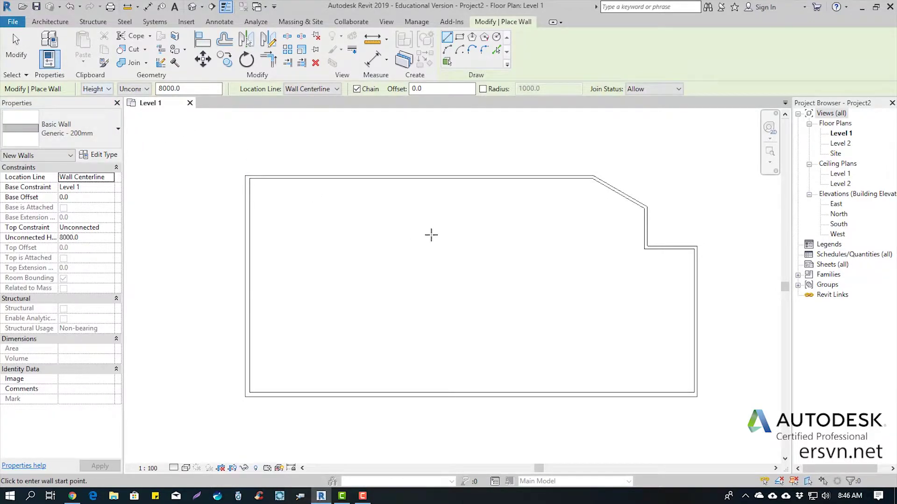
pyautogui.click(133, 89)
pyautogui.click(128, 109)
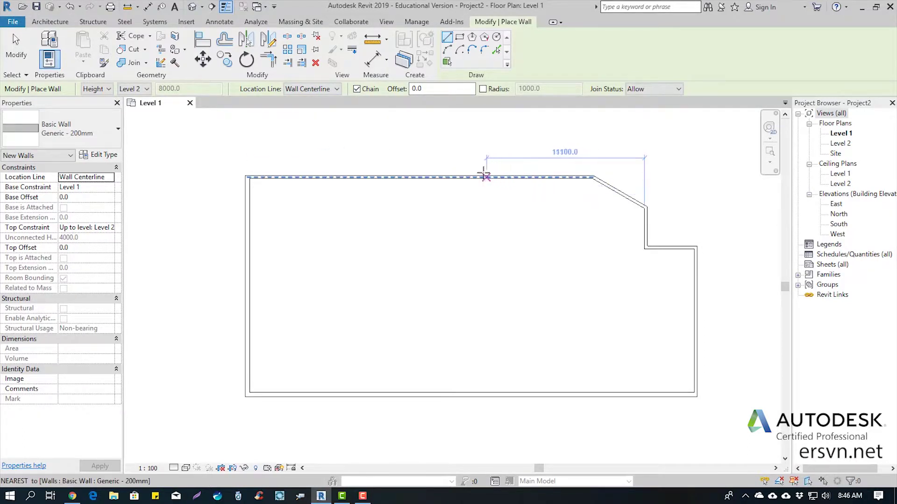
# Zoom in on the top exterior wall and start a vertical partition down from it.
pyautogui.scroll(1, 473, 167)
pyautogui.moveTo(495, 202); pyautogui.dragTo(474, 200, button='middle')
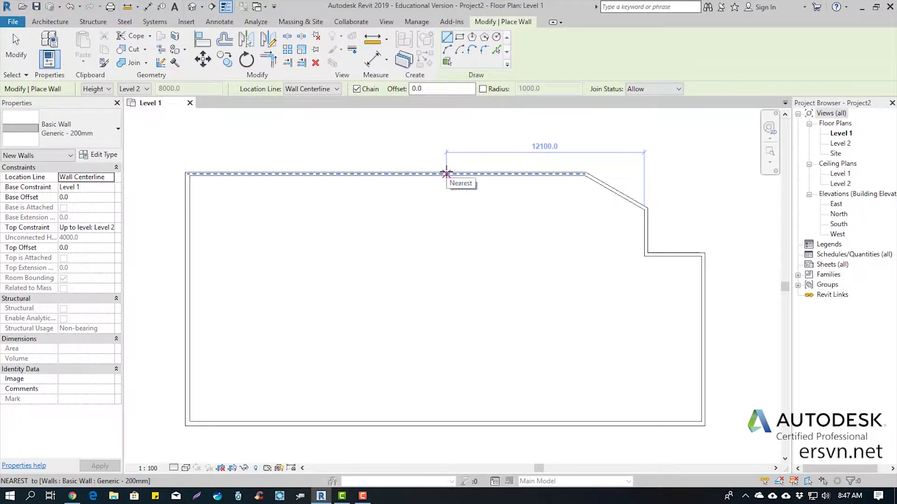
pyautogui.click(446, 174)
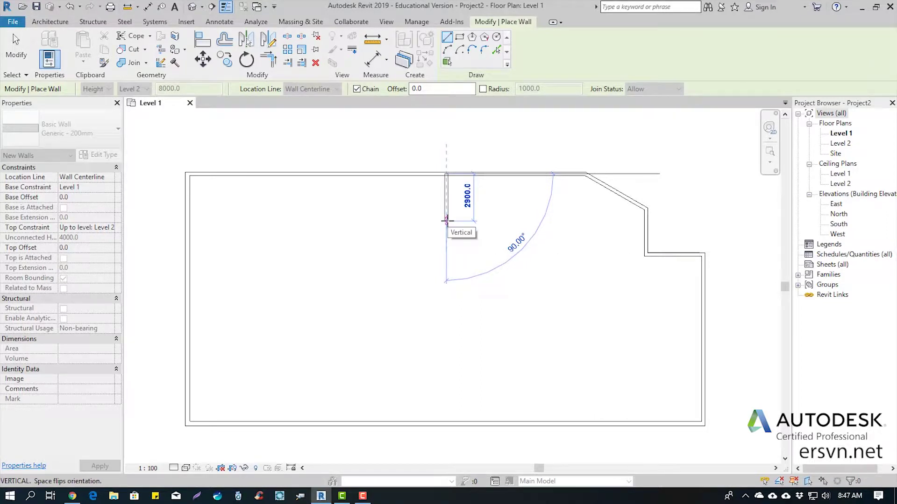
pyautogui.scroll(1, 446, 222)
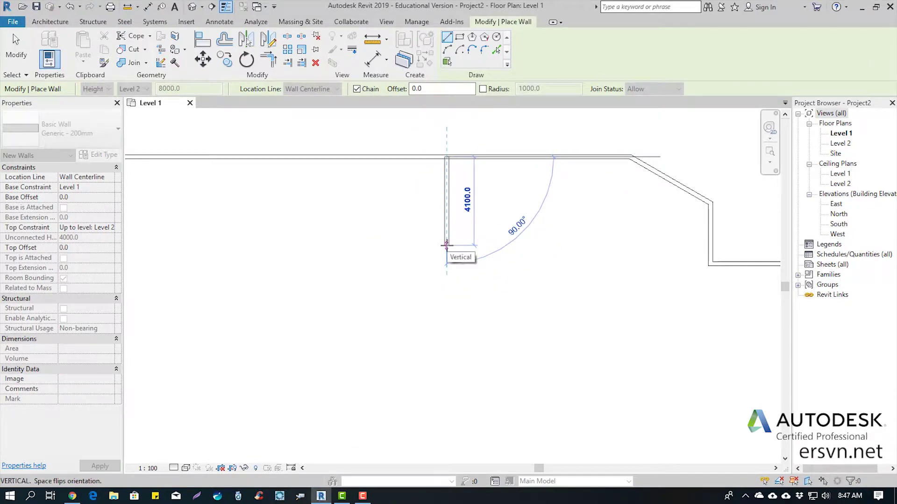
pyautogui.scroll(-2, 447, 243)
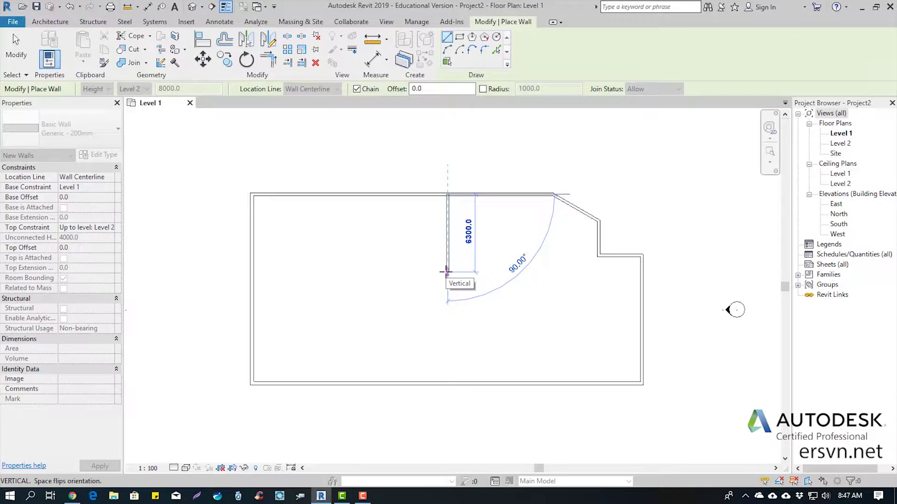
# Drop the first partition 5000 from the top wall and run it to the left exterior wall.
pyautogui.write('500')
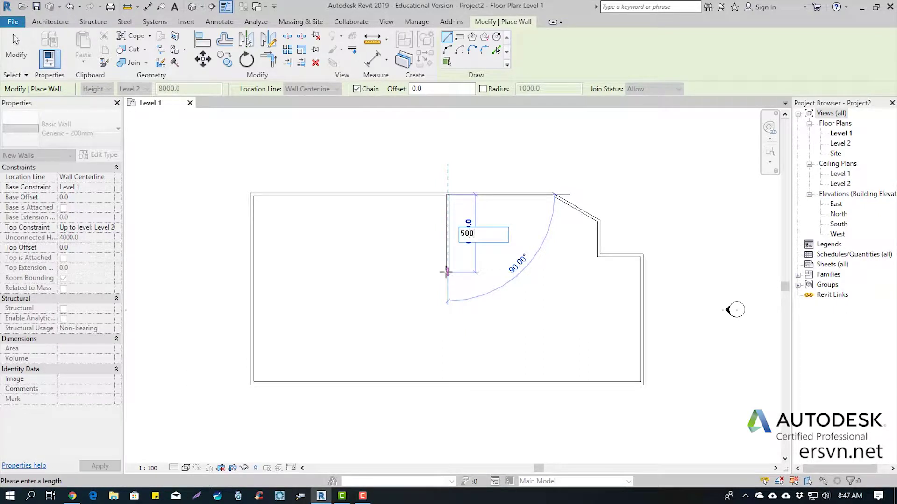
pyautogui.write('0')
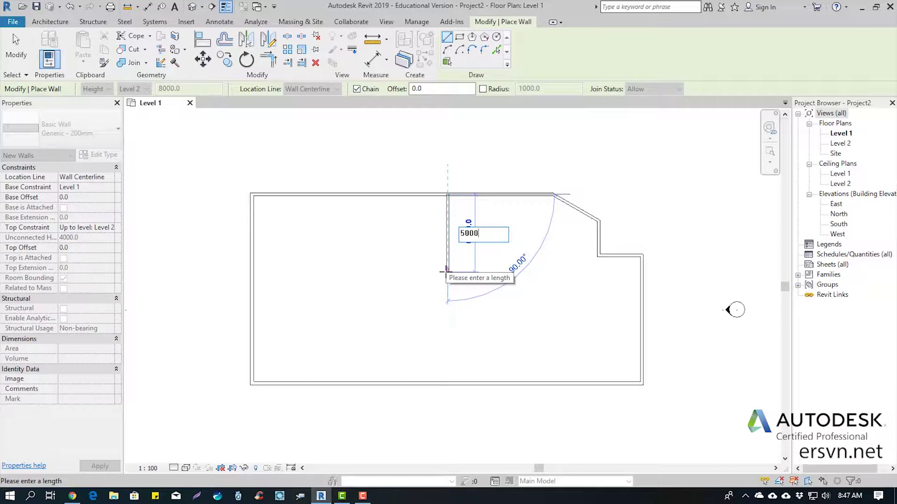
pyautogui.press('Return')
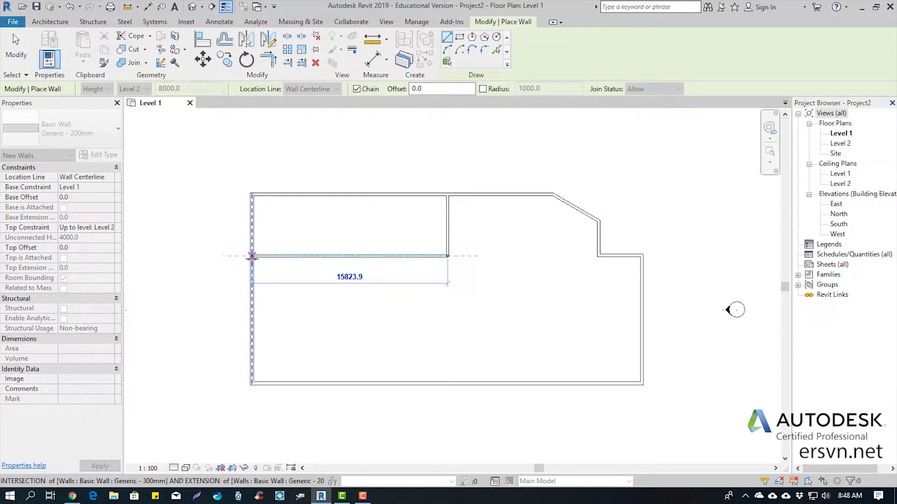
pyautogui.click(252, 256)
pyautogui.press('Escape')
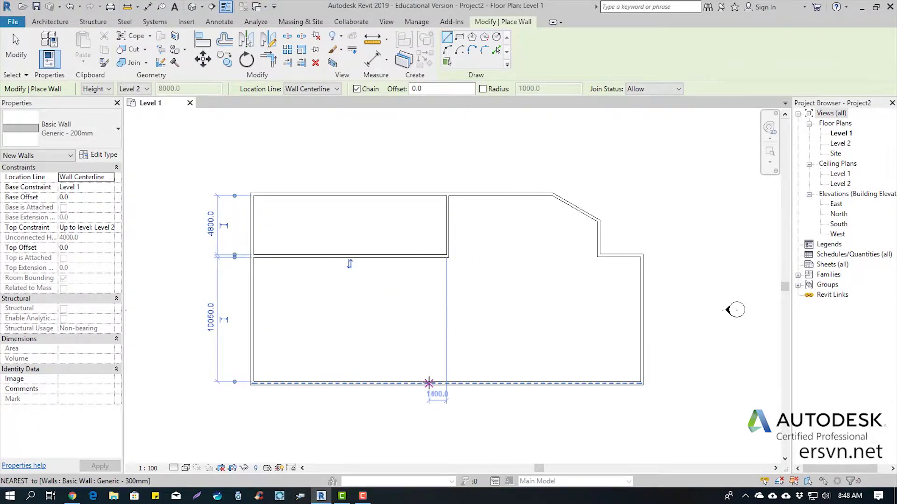
# Add an L-shaped partition from the bottom wall and a vertical partition from the top wall.
pyautogui.click(429, 383)
pyautogui.click(429, 314)
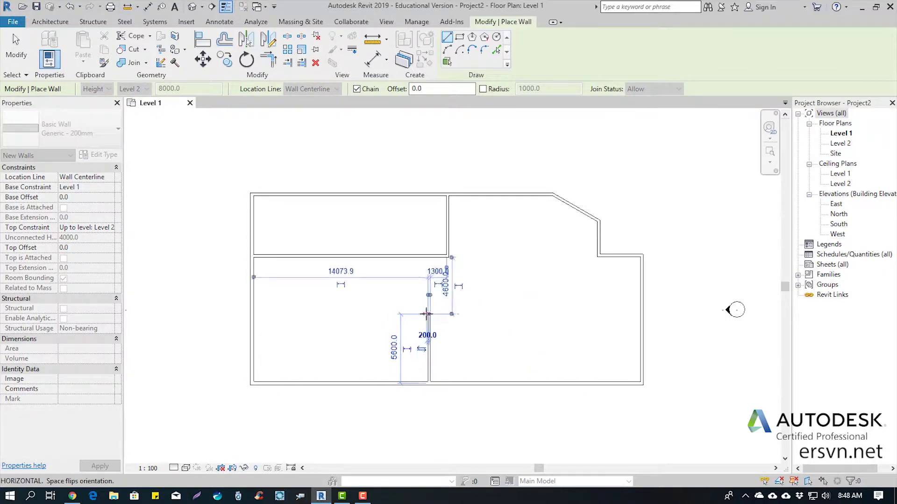
pyautogui.click(252, 314)
pyautogui.press('Escape')
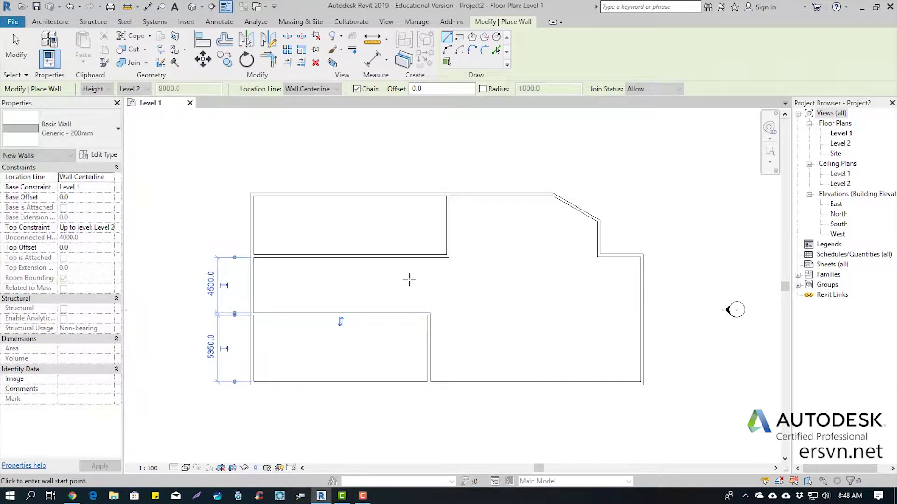
pyautogui.click(411, 194)
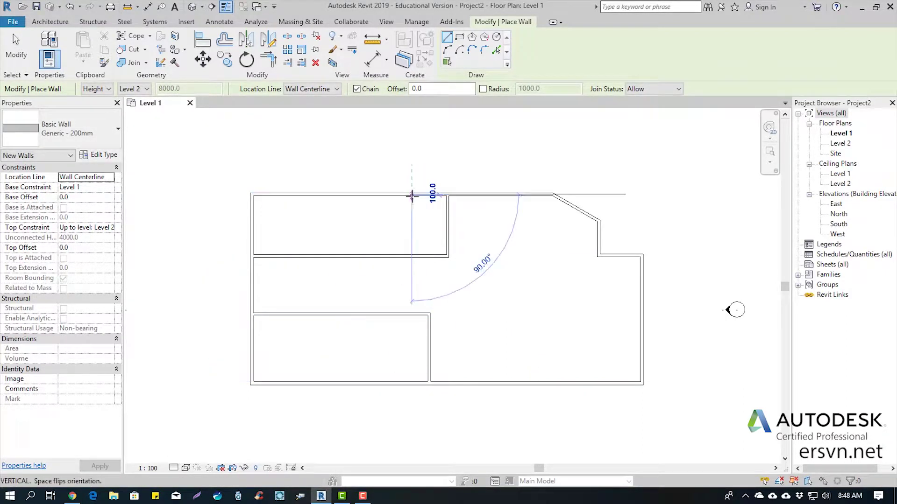
pyautogui.click(411, 257)
pyautogui.scroll(2, 408, 360)
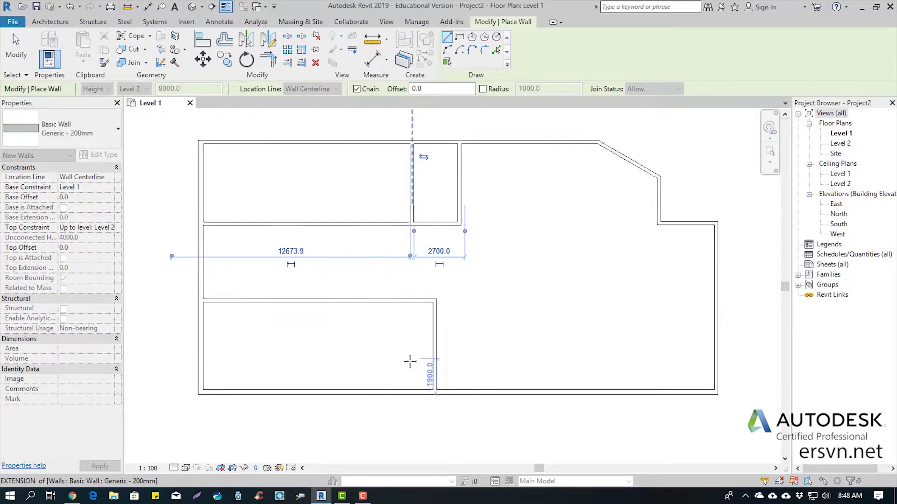
pyautogui.press('Escape')
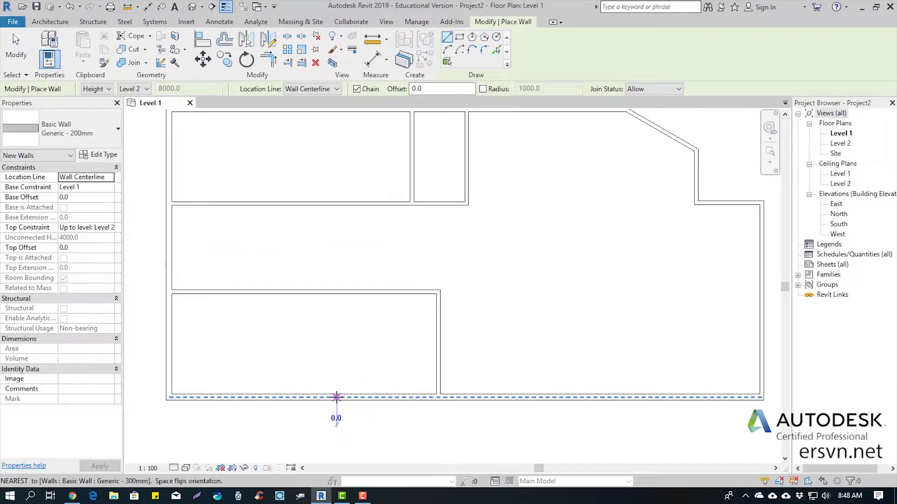
# Enclose a small bottom room and add a vertical partition up from the middle wall.
pyautogui.click(337, 398)
pyautogui.click(337, 347)
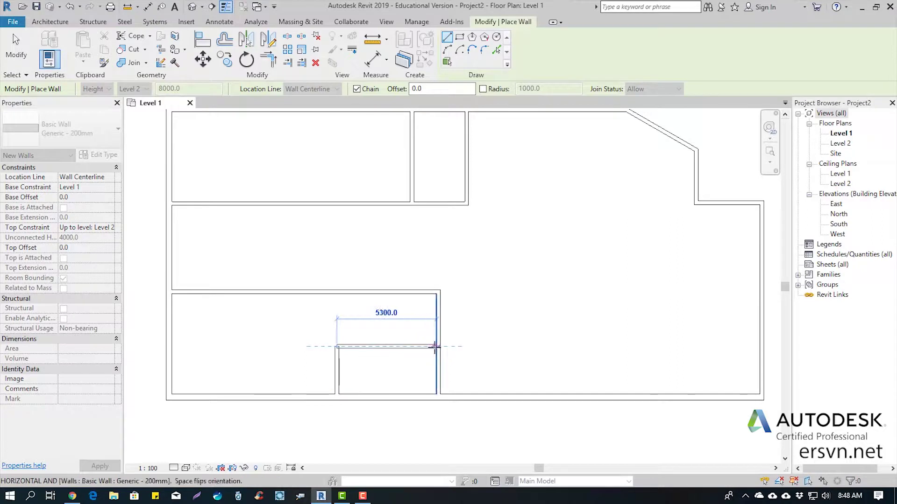
pyautogui.click(437, 346)
pyautogui.press('Escape')
pyautogui.click(368, 292)
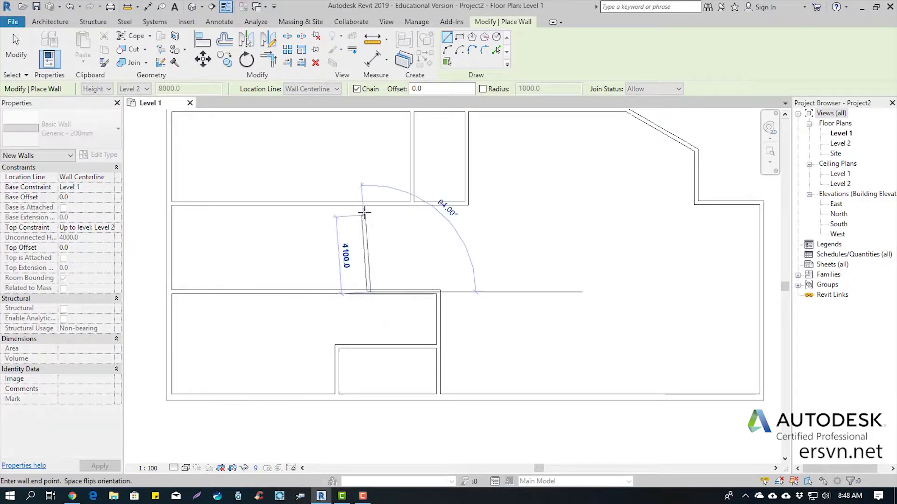
pyautogui.click(368, 202)
pyautogui.press('Escape')
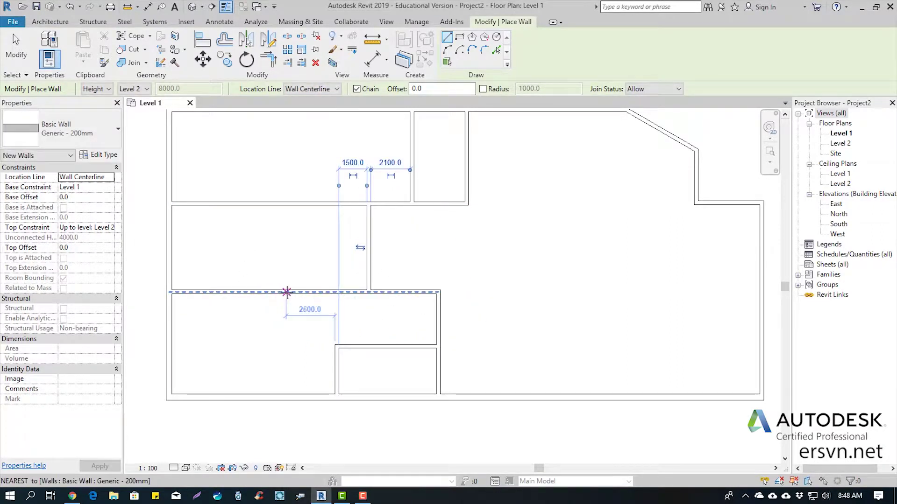
# Add one more vertical partition from the middle wall and exit the Wall tool.
pyautogui.click(304, 292)
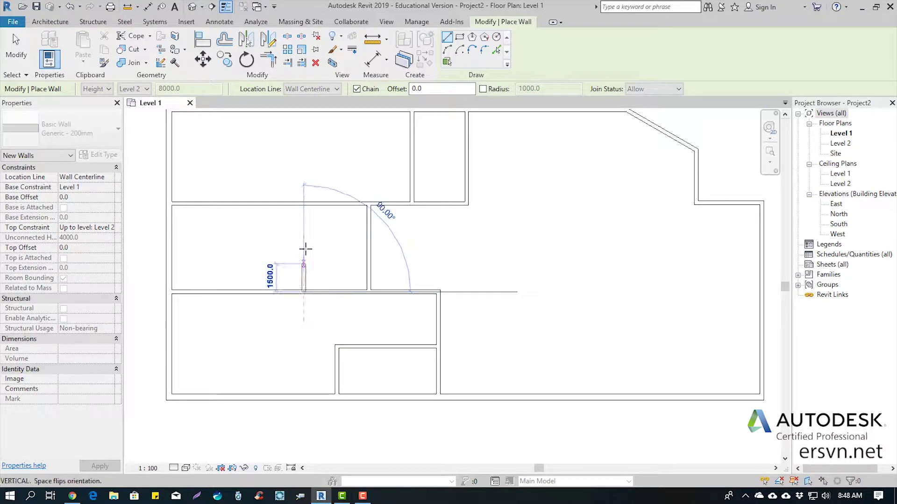
pyautogui.press('Escape')
pyautogui.scroll(-2, 360, 264)
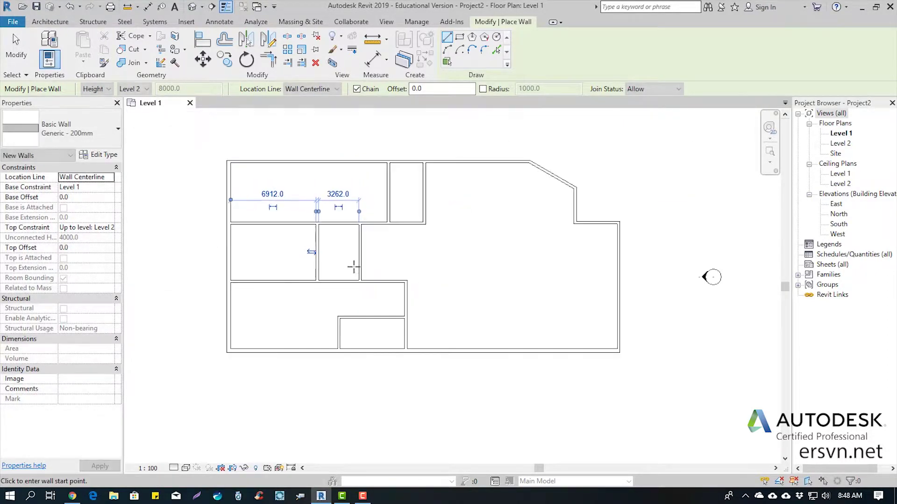
pyautogui.scroll(1, 376, 248)
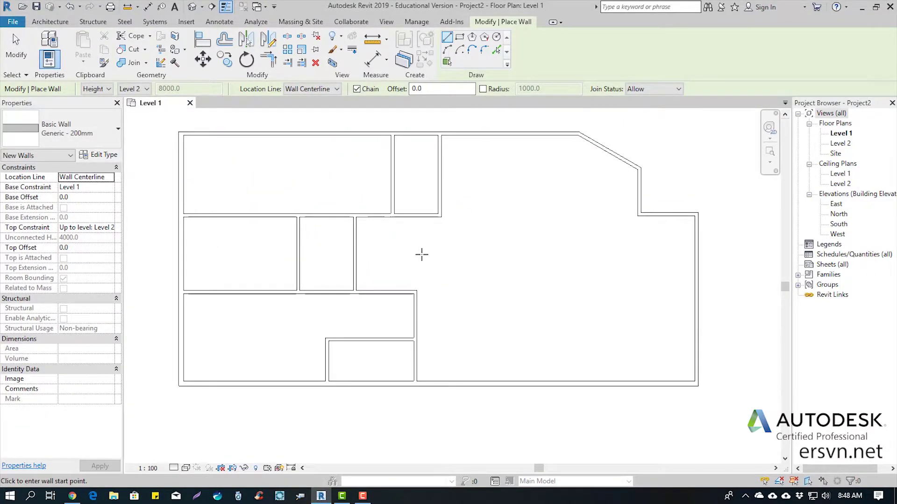
pyautogui.press('Escape')
# Pan the plan to recentre the partitioned building.
pyautogui.moveTo(410, 249); pyautogui.dragTo(434, 276, button='middle')
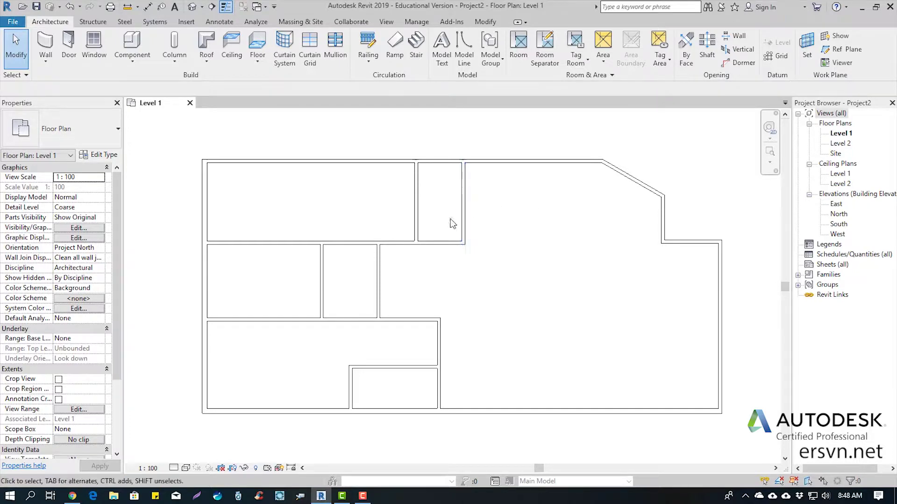
# Move the selected partition to 10000 mm from the right exterior wall.
pyautogui.click(464, 218)
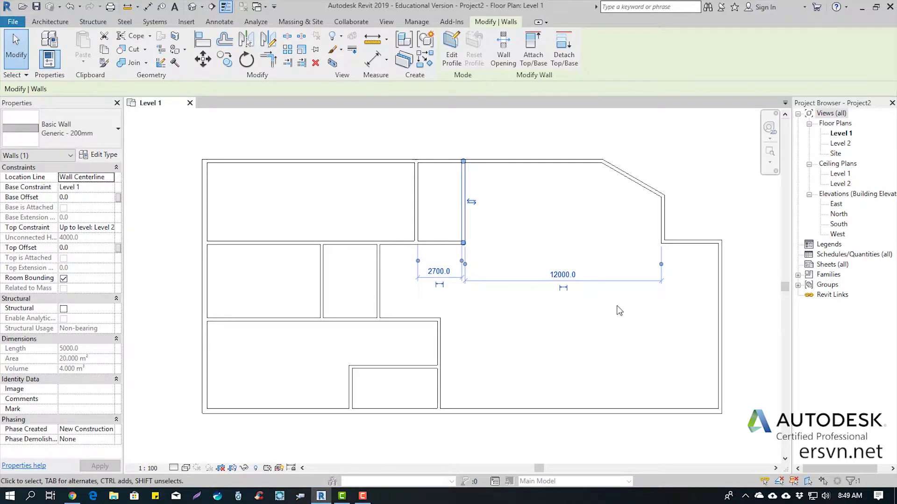
pyautogui.scroll(2, 609, 299)
pyautogui.moveTo(578, 223); pyautogui.dragTo(536, 286, button='middle')
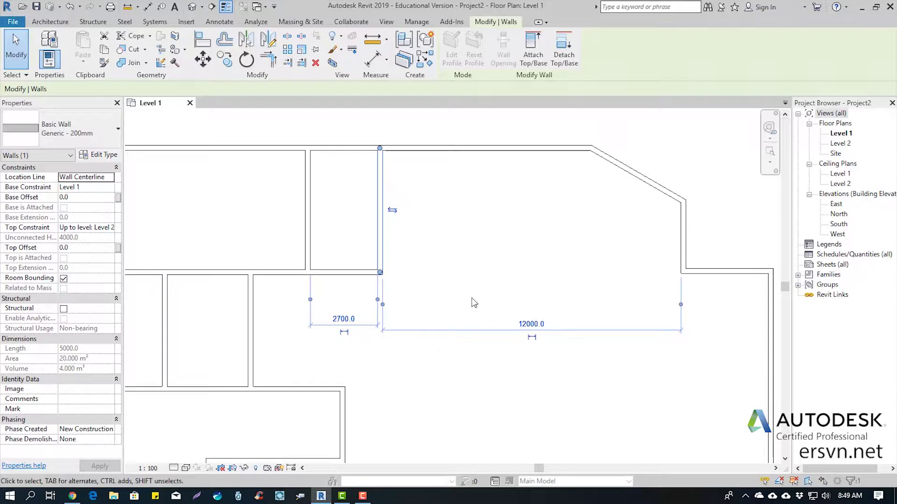
pyautogui.scroll(-2, 474, 303)
pyautogui.scroll(1, 497, 285)
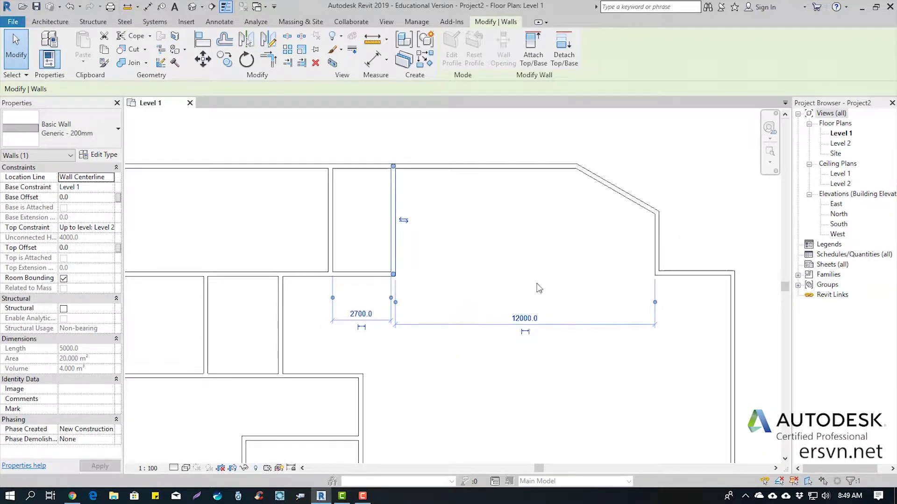
pyautogui.click(533, 321)
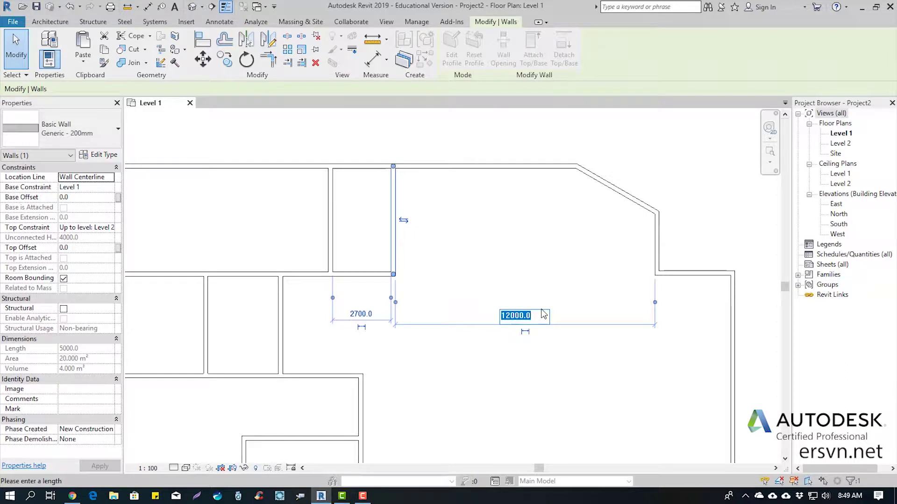
pyautogui.press('BackSpace')
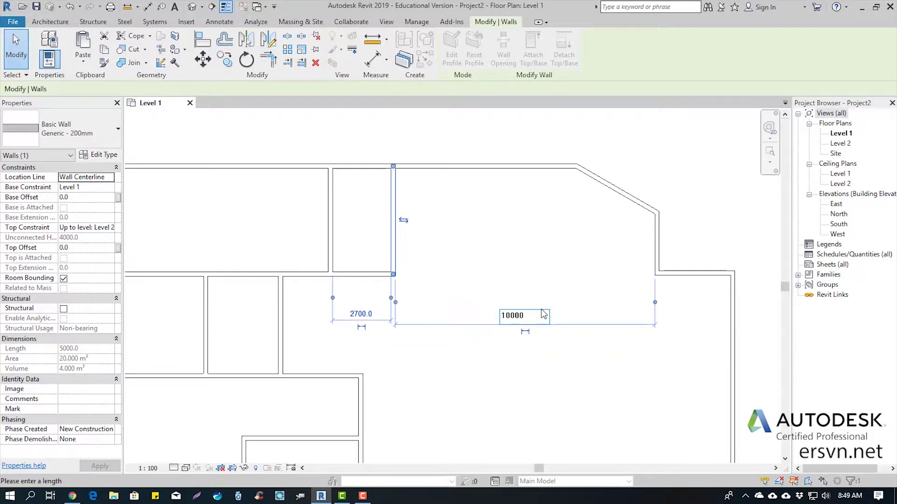
pyautogui.press('Return')
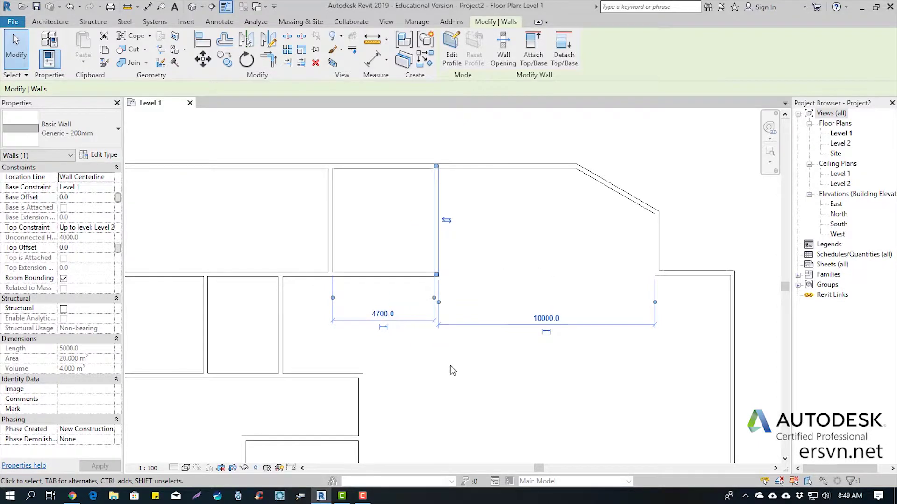
pyautogui.click(452, 370)
# Check the neighbouring partition's 4700 mm dimension without changing it.
pyautogui.click(329, 233)
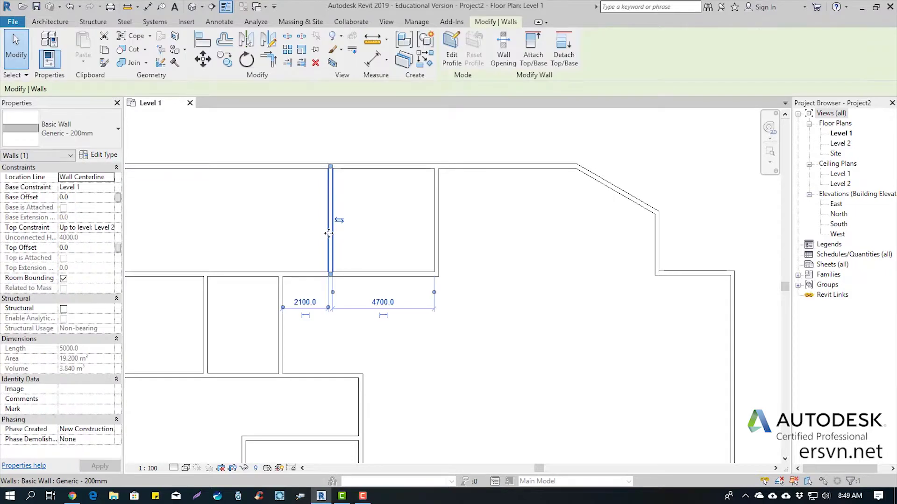
pyautogui.moveTo(345, 350); pyautogui.dragTo(427, 374, button='middle')
pyautogui.click(471, 326)
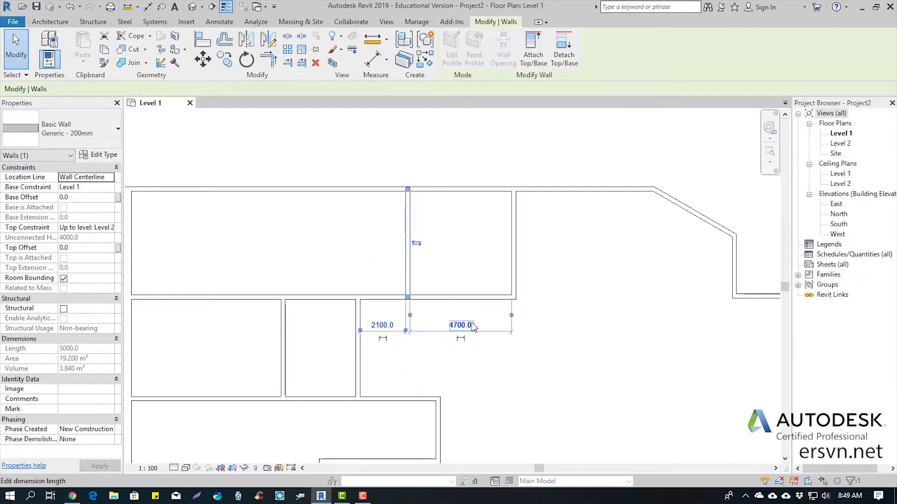
pyautogui.press('Escape')
pyautogui.click(468, 325)
pyautogui.click(562, 264)
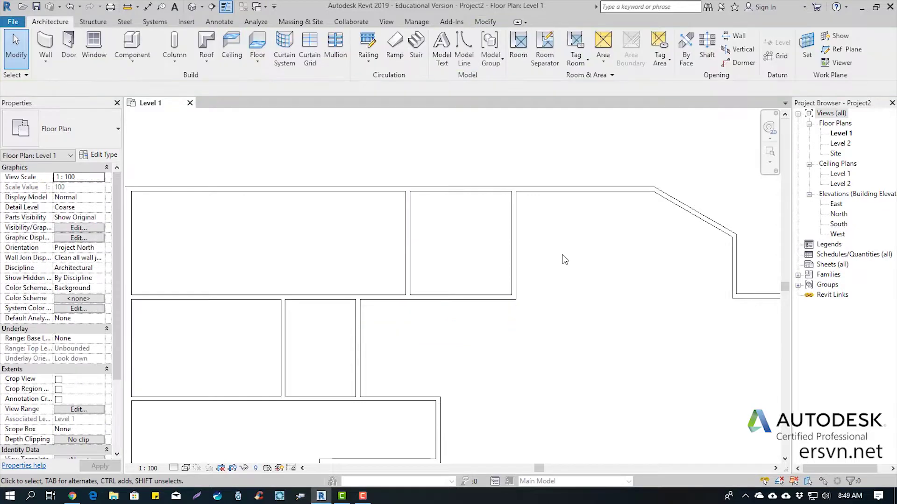
# Change the partition's 4700 temporary dimension to 4500 mm.
pyautogui.click(515, 272)
pyautogui.click(463, 327)
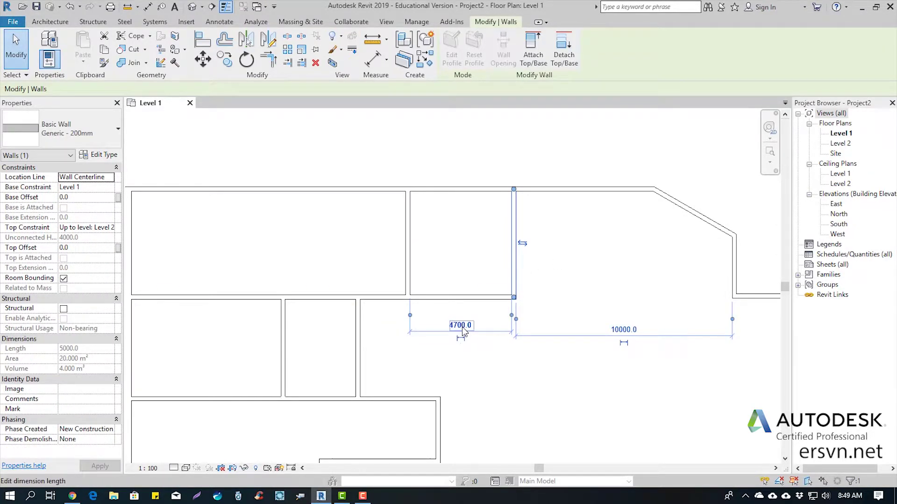
pyautogui.click(468, 326)
pyautogui.press('BackSpace')
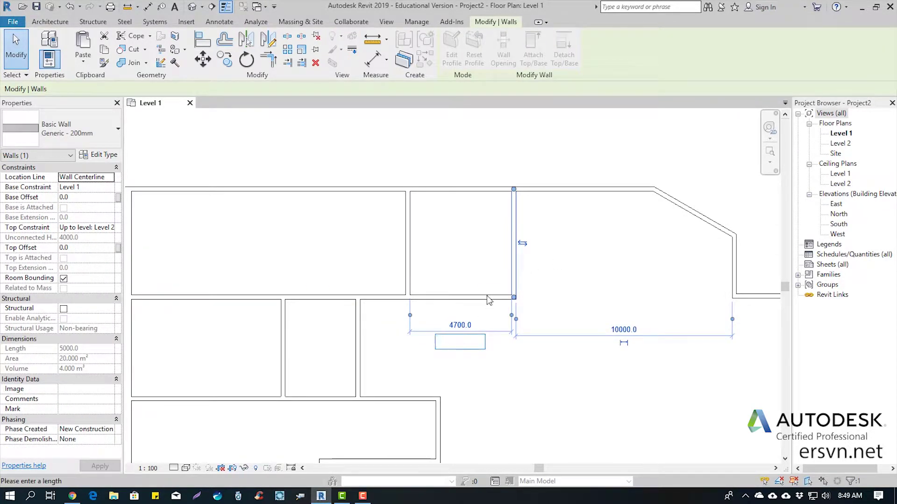
pyautogui.write('4500')
pyautogui.press('Return')
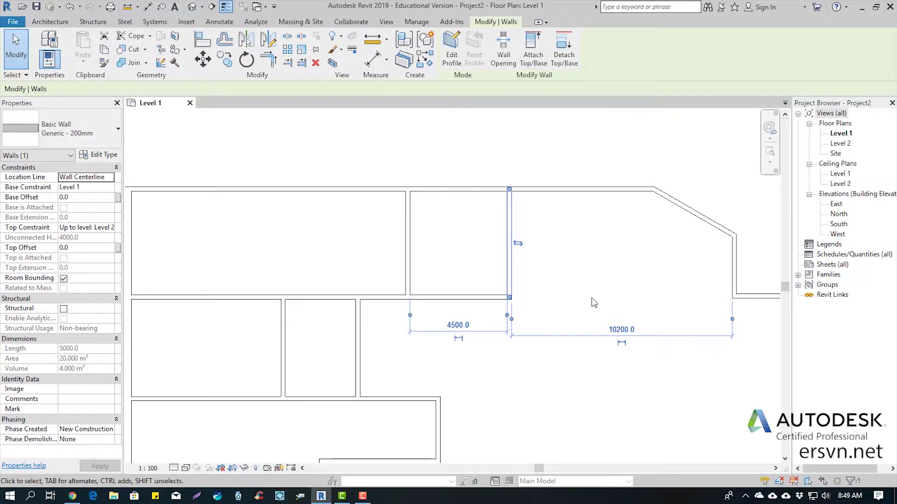
pyautogui.click(530, 282)
# Reselect the upper room's partitions and set its width to 4500 mm from the left partition.
pyautogui.click(509, 271)
pyautogui.click(578, 269)
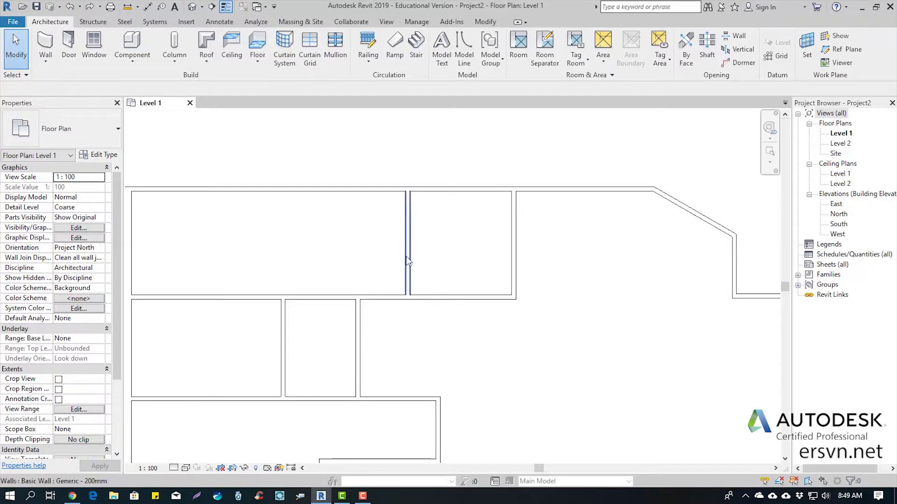
pyautogui.click(516, 263)
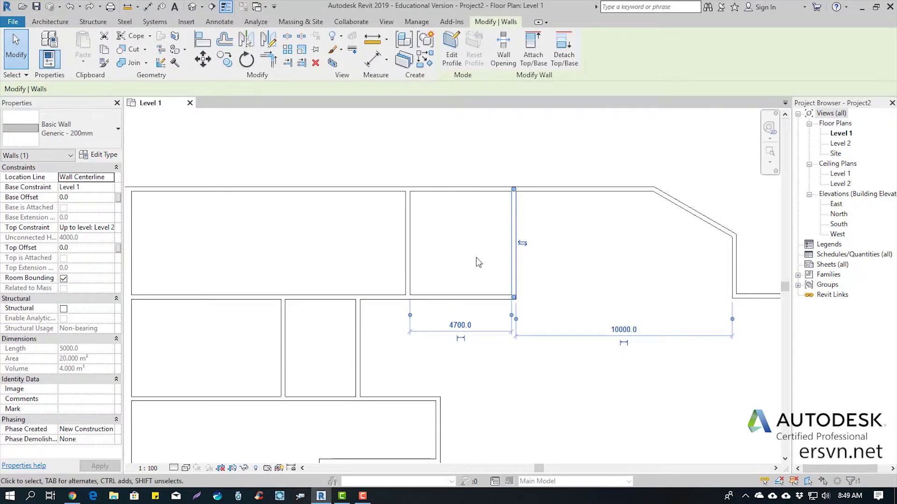
pyautogui.click(458, 267)
pyautogui.click(410, 263)
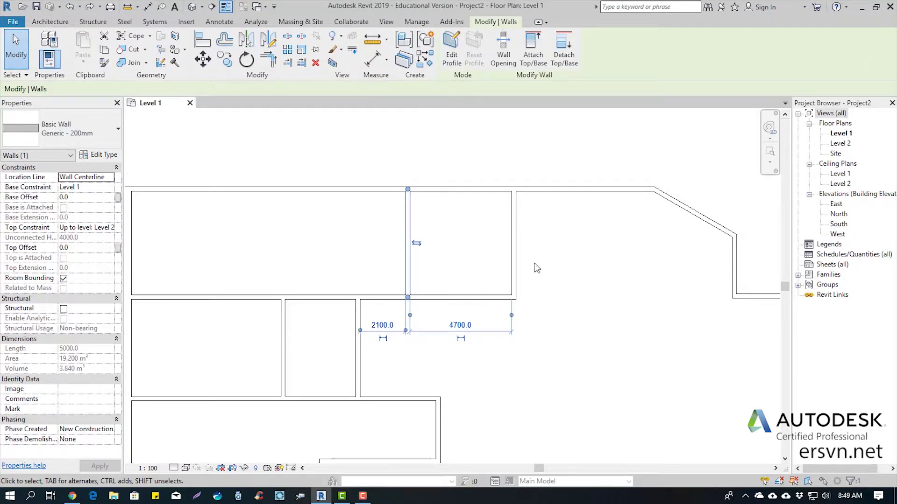
pyautogui.click(510, 259)
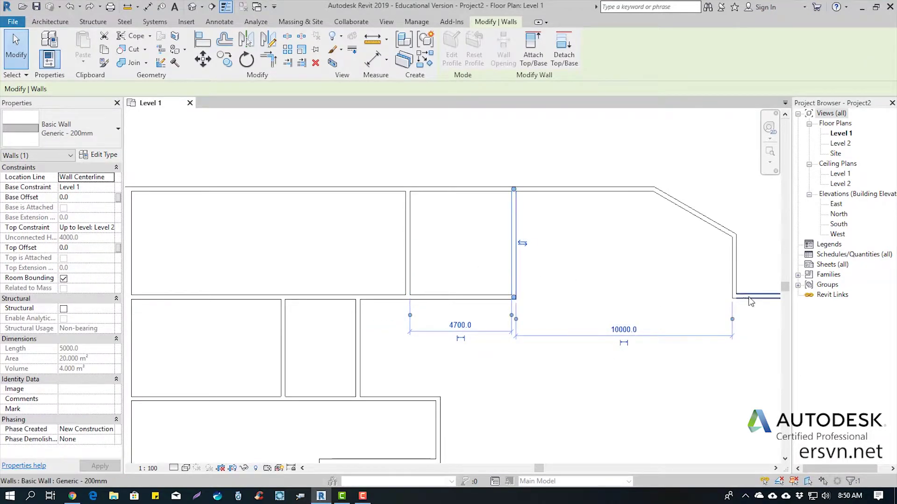
pyautogui.click(407, 278)
pyautogui.click(460, 325)
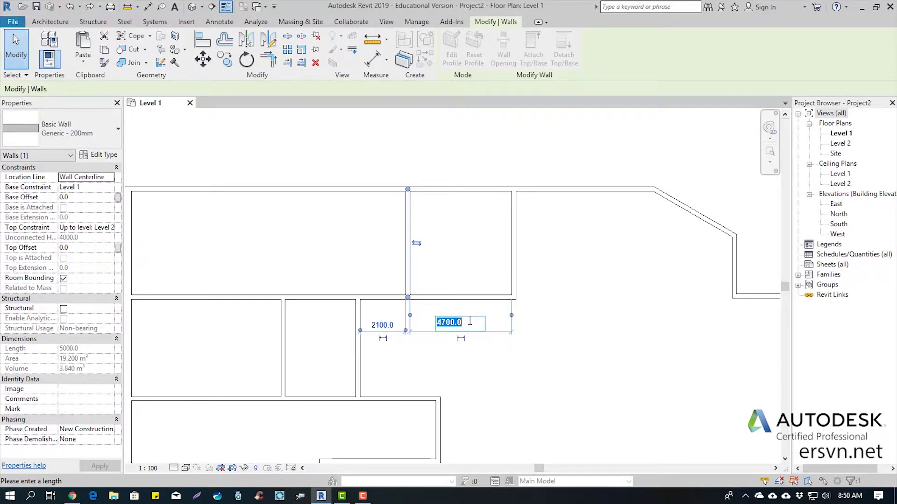
pyautogui.write('4')
pyautogui.press('Return')
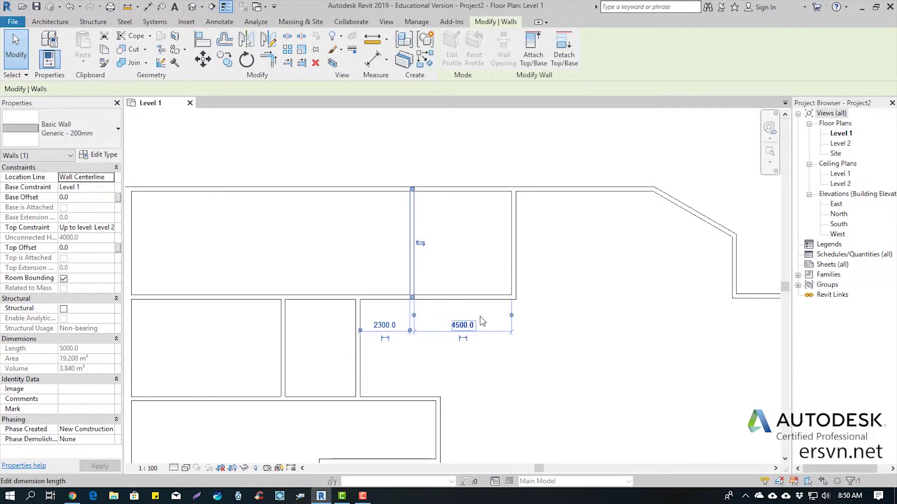
pyautogui.press('Escape')
# Reselect the moved partition and zoom in on its dimensions.
pyautogui.moveTo(483, 324)
pyautogui.mouseDown(button='middle')
pyautogui.moveTo(577, 341)
pyautogui.moveTo(497, 330)
pyautogui.mouseUp(button='middle')
pyautogui.scroll(2, 419, 269)
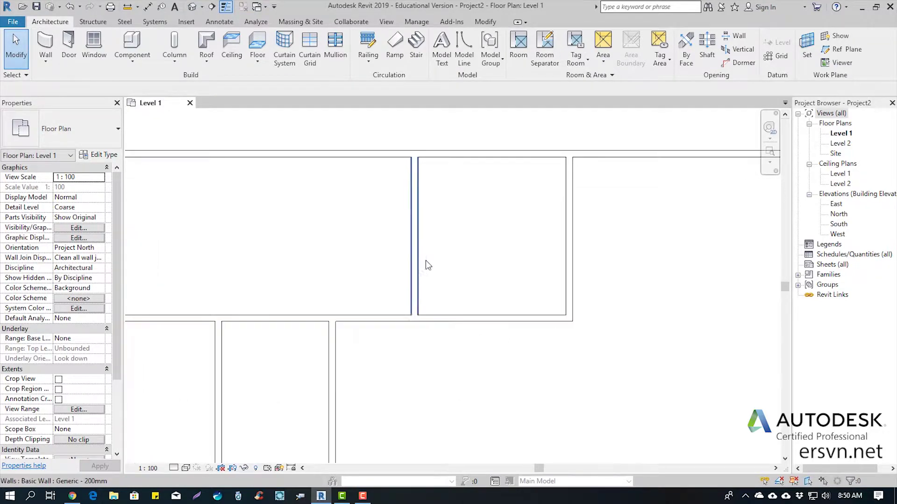
pyautogui.moveTo(424, 262); pyautogui.dragTo(448, 270, button='middle')
pyautogui.click(448, 266)
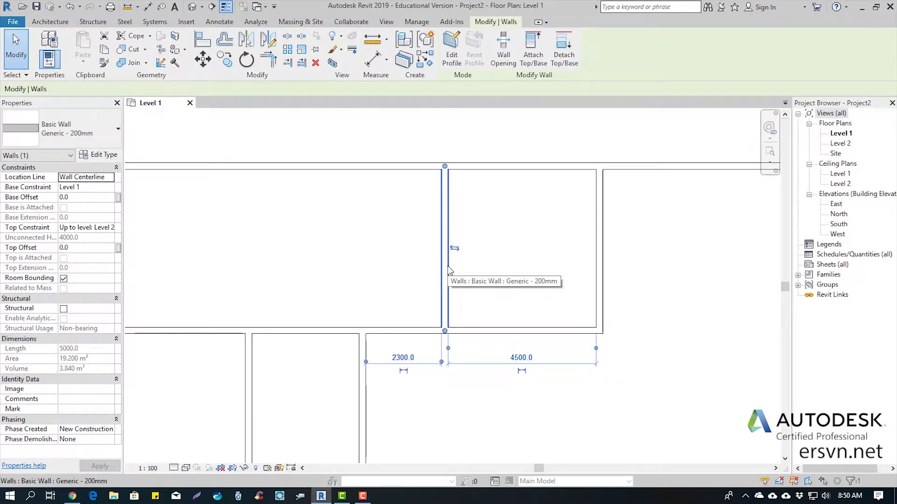
pyautogui.scroll(1, 479, 369)
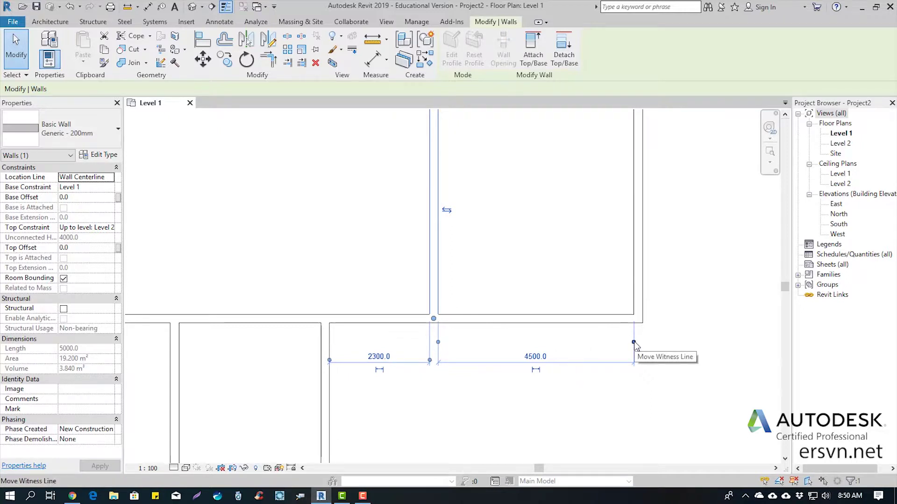
pyautogui.scroll(2, 634, 347)
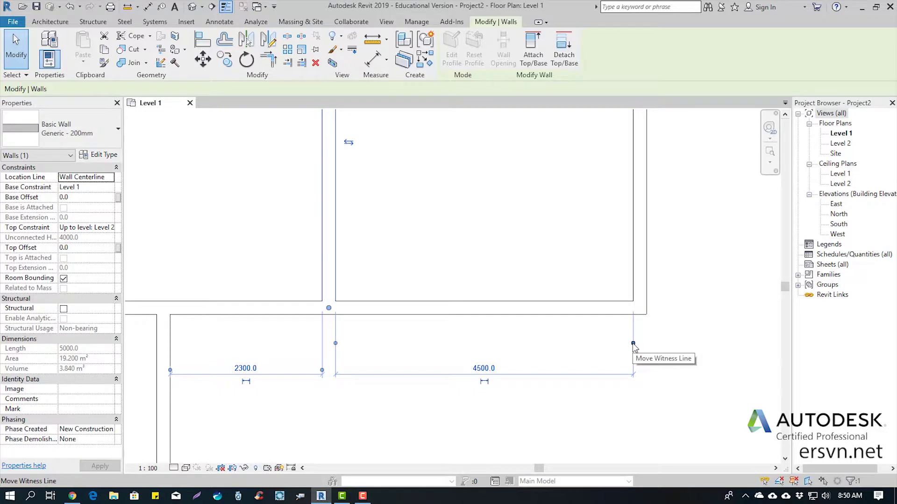
# Move the witness line between the right wall's outer face, centre and inner face to compare measurements.
pyautogui.moveTo(633, 344); pyautogui.dragTo(647, 350)
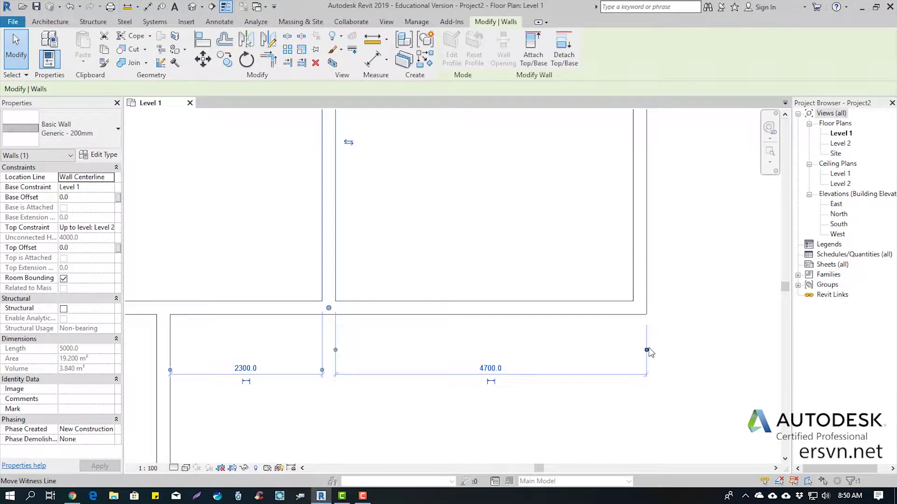
pyautogui.moveTo(648, 350); pyautogui.dragTo(639, 351)
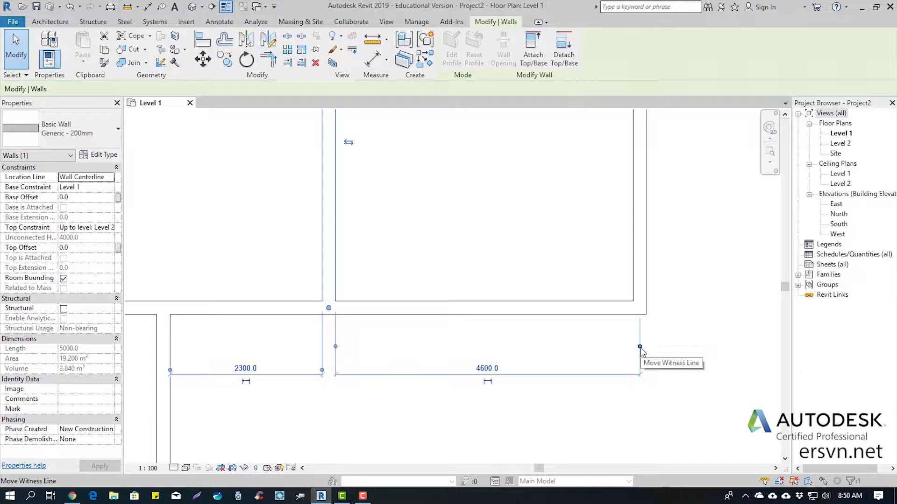
pyautogui.click(641, 352)
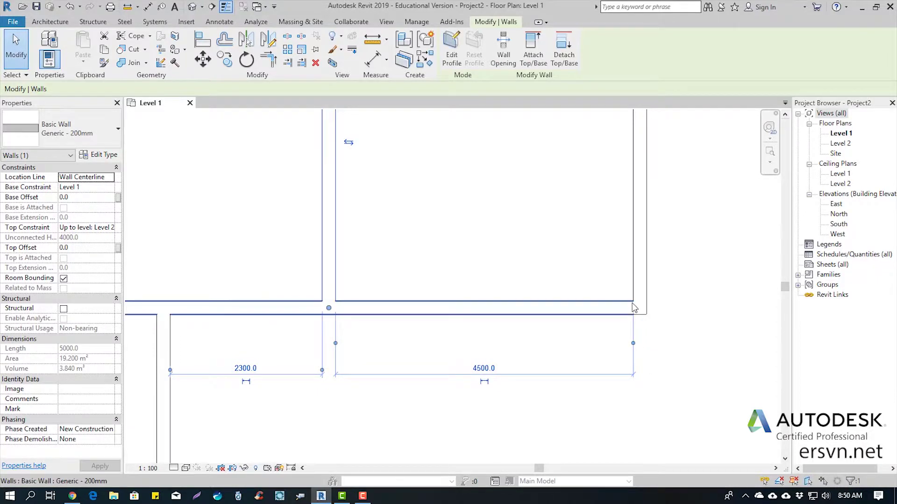
pyautogui.scroll(-1, 420, 343)
pyautogui.scroll(-1, 448, 359)
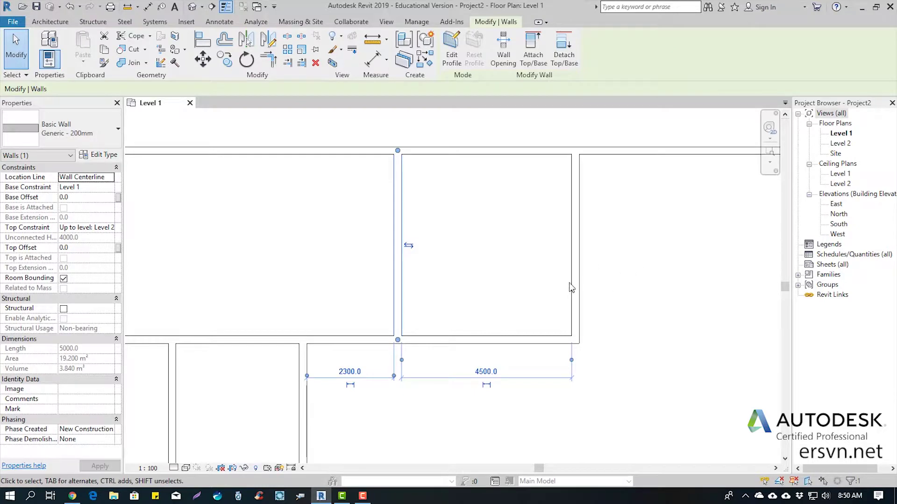
pyautogui.click(613, 270)
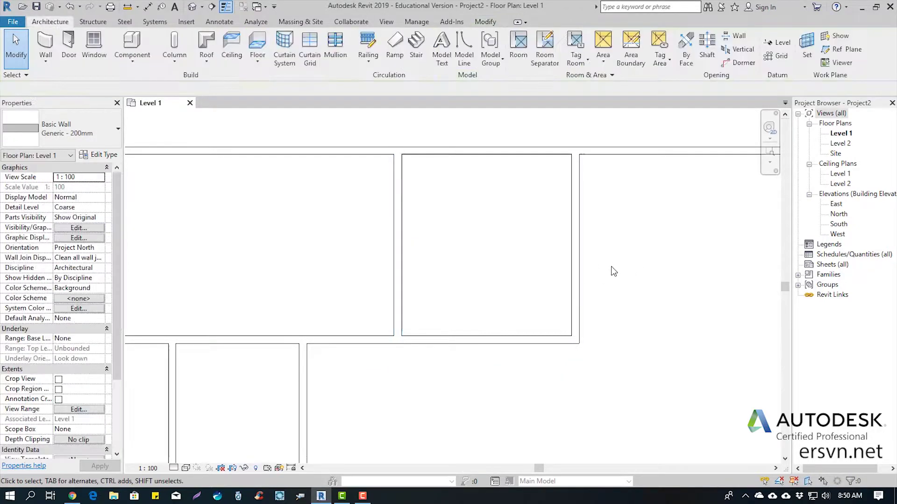
pyautogui.moveTo(611, 269); pyautogui.dragTo(620, 292, button='middle')
pyautogui.click(409, 296)
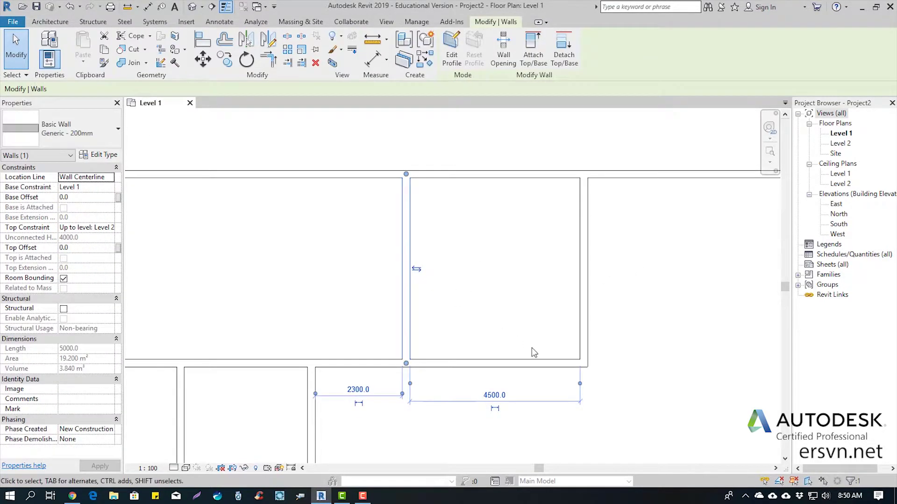
pyautogui.click(417, 21)
pyautogui.click(446, 61)
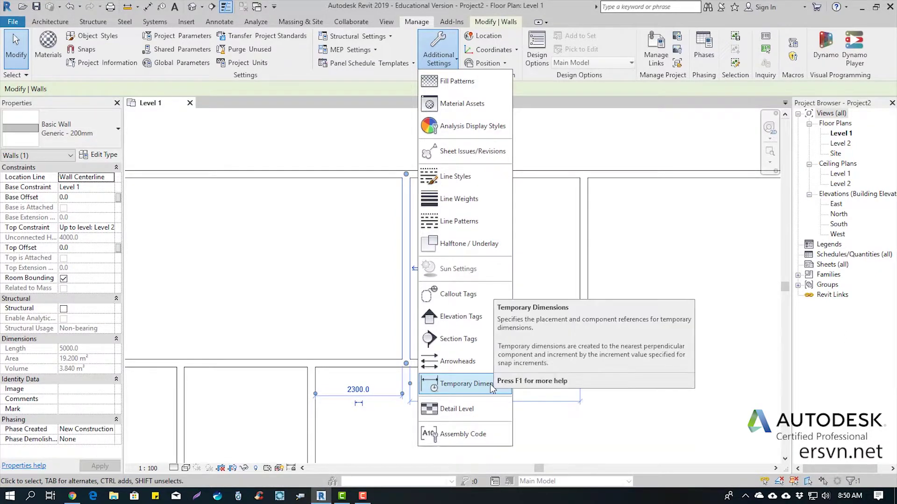
pyautogui.click(498, 387)
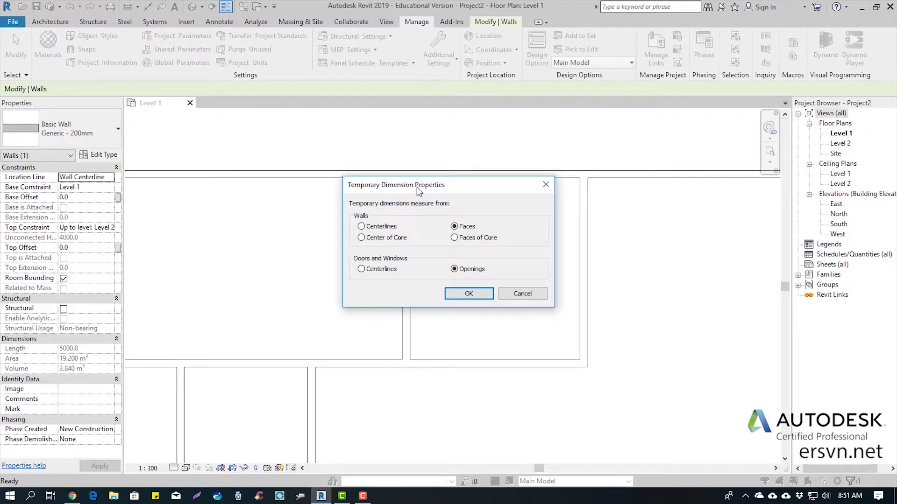
pyautogui.moveTo(421, 188); pyautogui.dragTo(250, 193)
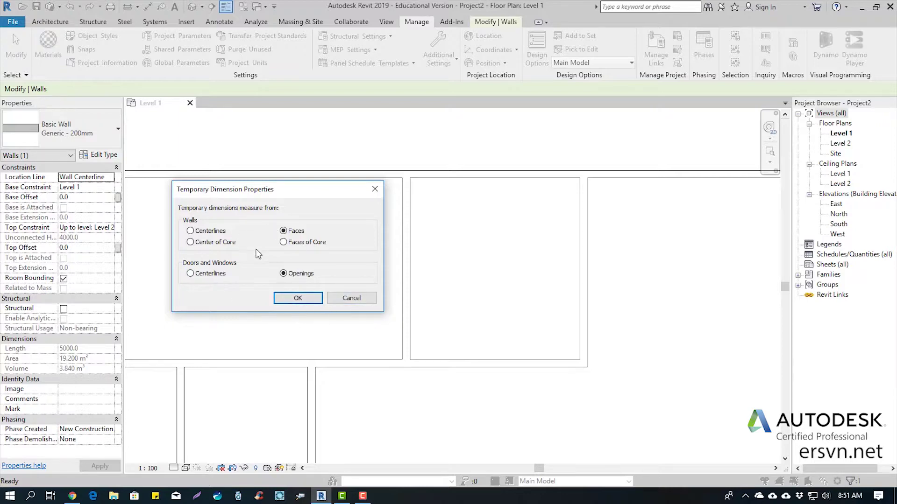
pyautogui.click(297, 298)
pyautogui.click(411, 303)
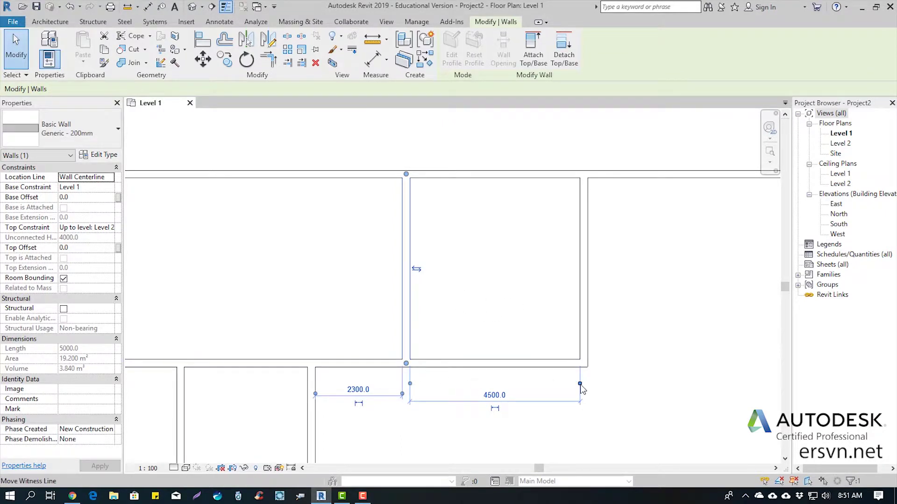
# Shift the dimension's reference to the right wall and bring the upper rooms into view.
pyautogui.moveTo(579, 384); pyautogui.dragTo(588, 313)
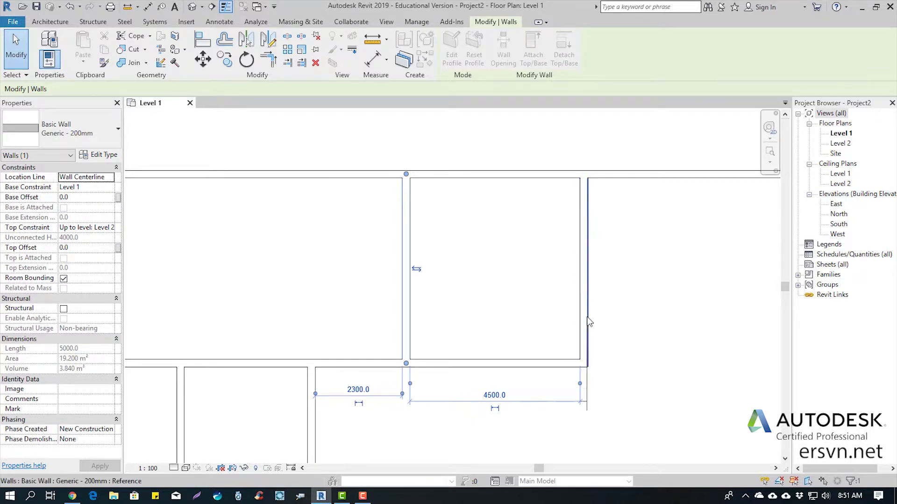
pyautogui.moveTo(587, 313); pyautogui.dragTo(584, 312)
pyautogui.click(550, 328)
pyautogui.scroll(-2, 504, 257)
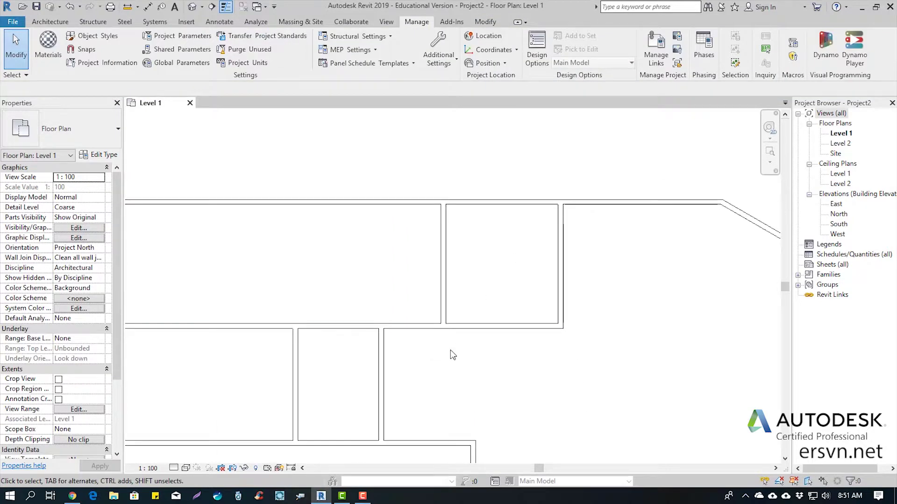
pyautogui.moveTo(511, 278); pyautogui.dragTo(533, 324, button='middle')
pyautogui.scroll(-1, 530, 326)
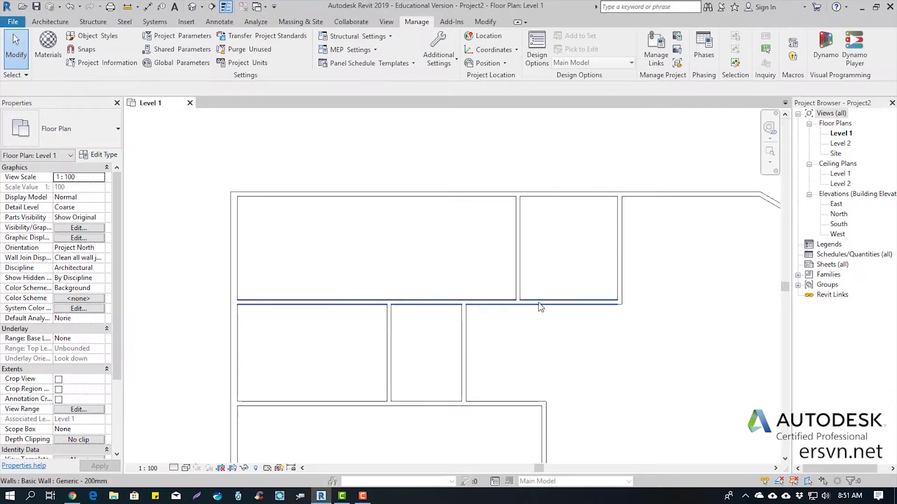
# Move the partition between the top and middle rooms to 4500 mm.
pyautogui.click(550, 305)
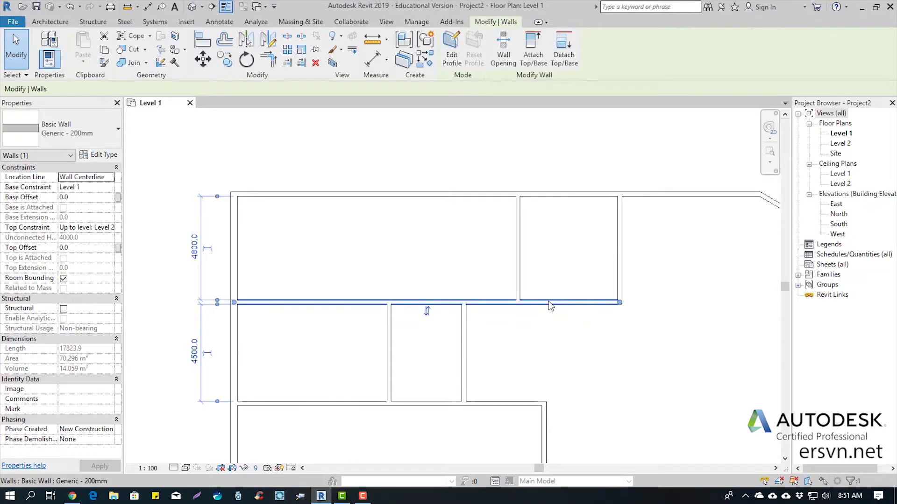
pyautogui.click(196, 245)
pyautogui.write('4013')
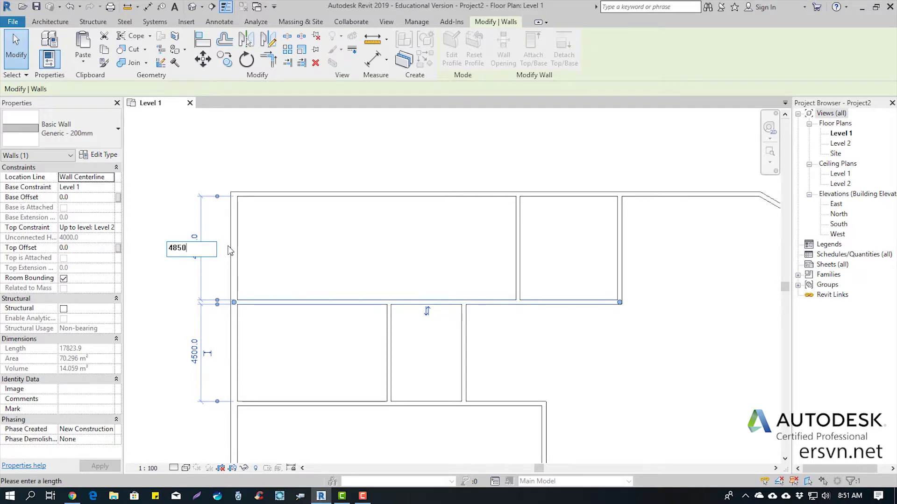
pyautogui.write('0')
pyautogui.press('BackSpace')
pyautogui.press('BackSpace')
pyautogui.press('BackSpace')
pyautogui.press('BackSpace')
pyautogui.write('00')
pyautogui.press('Return')
pyautogui.press('Escape')
# Set the middle-row vertical partition to 7000 mm spacing instead of 6912.
pyautogui.moveTo(522, 327); pyautogui.dragTo(483, 261, button='middle')
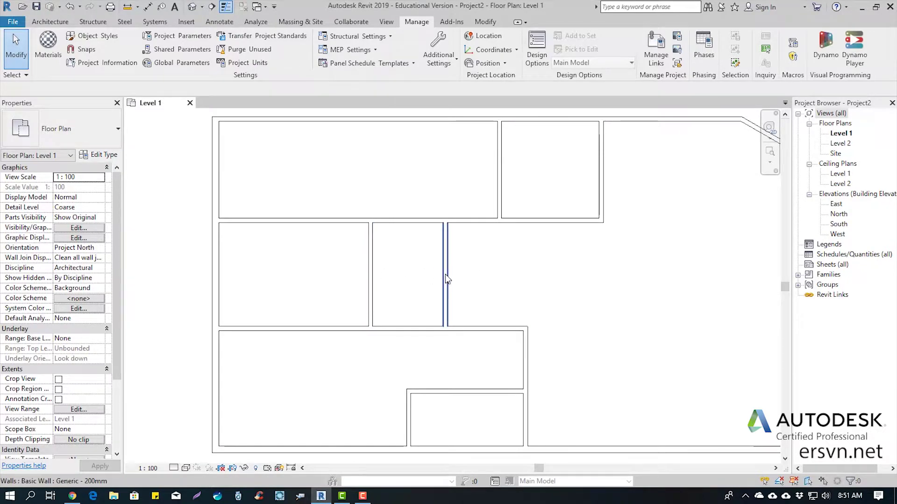
pyautogui.click(370, 278)
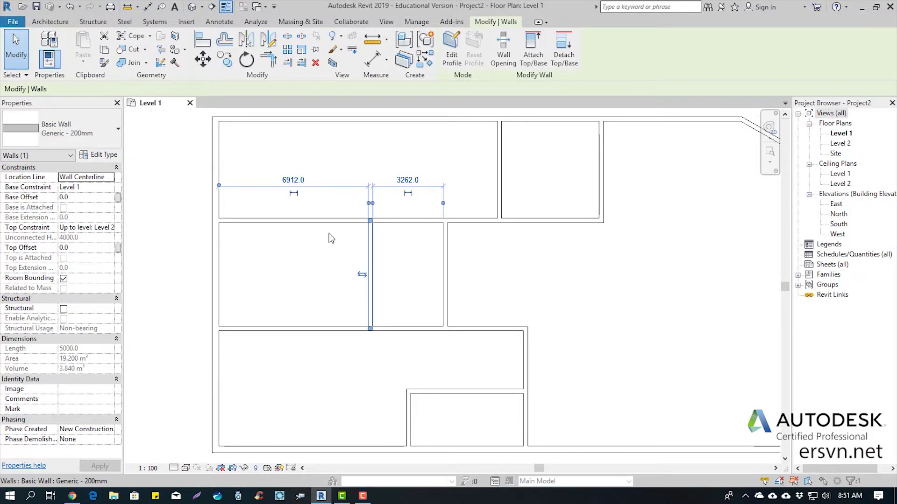
pyautogui.click(295, 184)
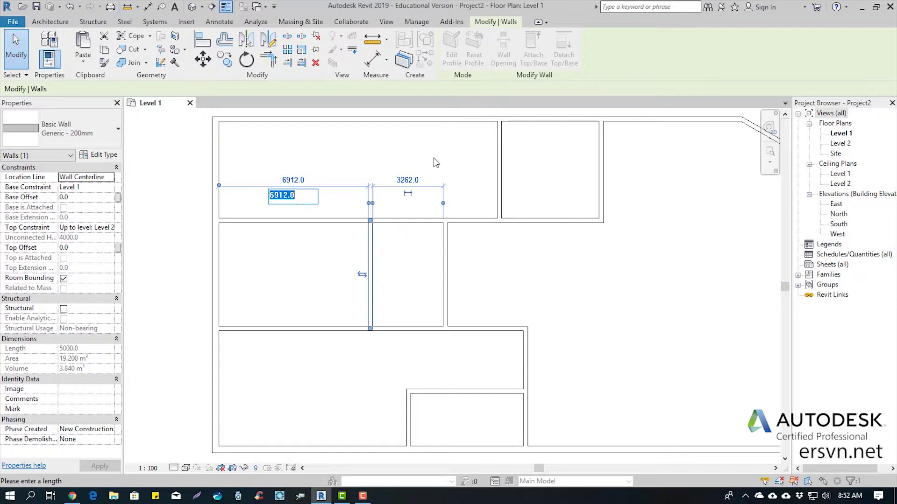
pyautogui.write('7000')
pyautogui.press('Return')
# Set the next vertical partition to the right to 3000 mm spacing instead of 3173.9.
pyautogui.click(446, 261)
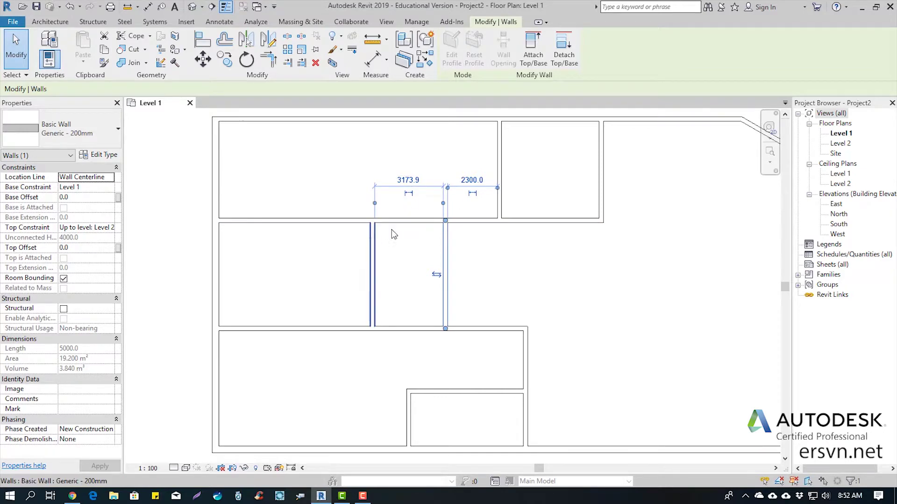
pyautogui.click(412, 183)
pyautogui.write('300')
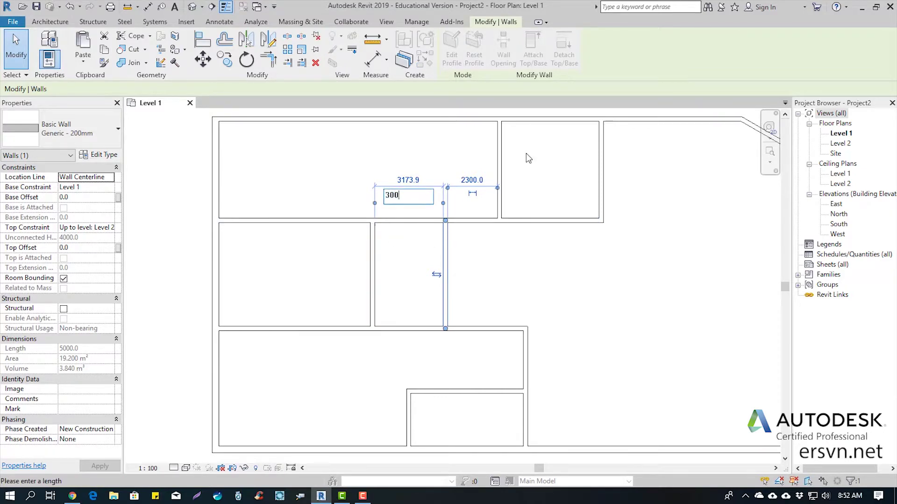
pyautogui.write('0')
pyautogui.press('Return')
pyautogui.click(515, 282)
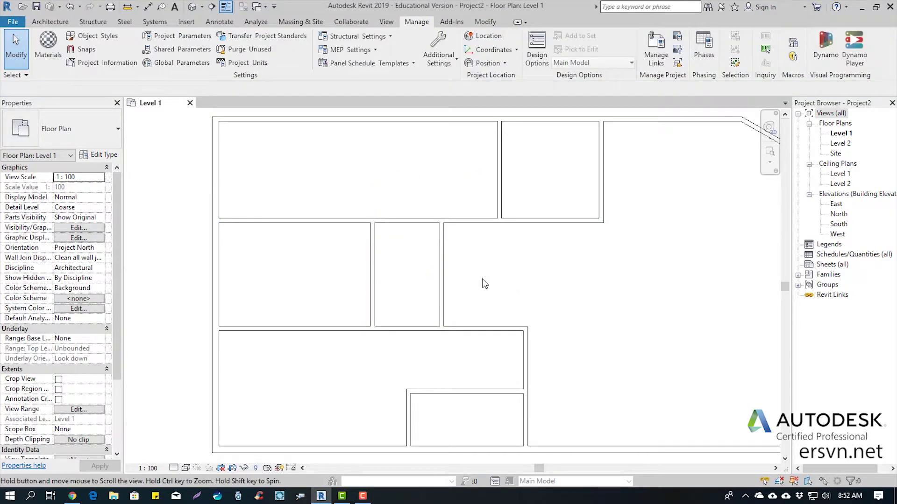
pyautogui.moveTo(482, 284)
pyautogui.mouseDown(button='middle')
pyautogui.moveTo(485, 188)
pyautogui.moveTo(471, 233)
pyautogui.mouseUp(button='middle')
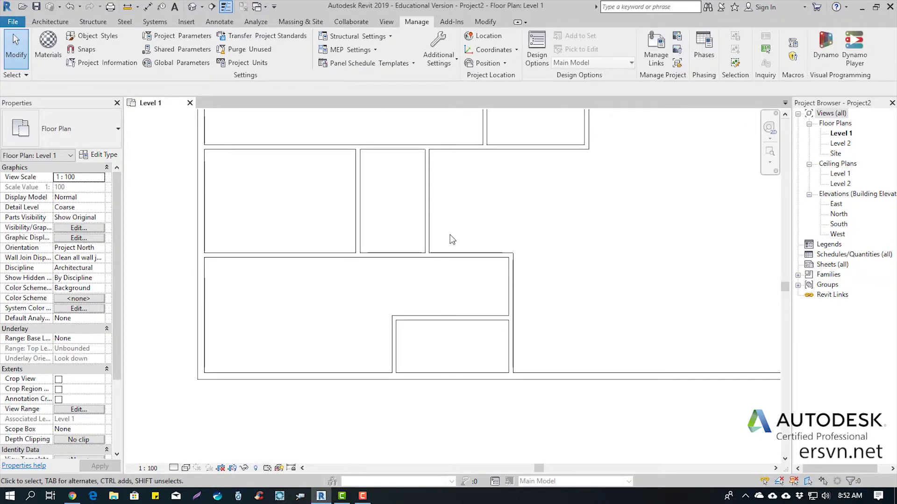
# Set the vertical wall beside the bottom rooms to 5000 mm instead of 5200.
pyautogui.click(514, 291)
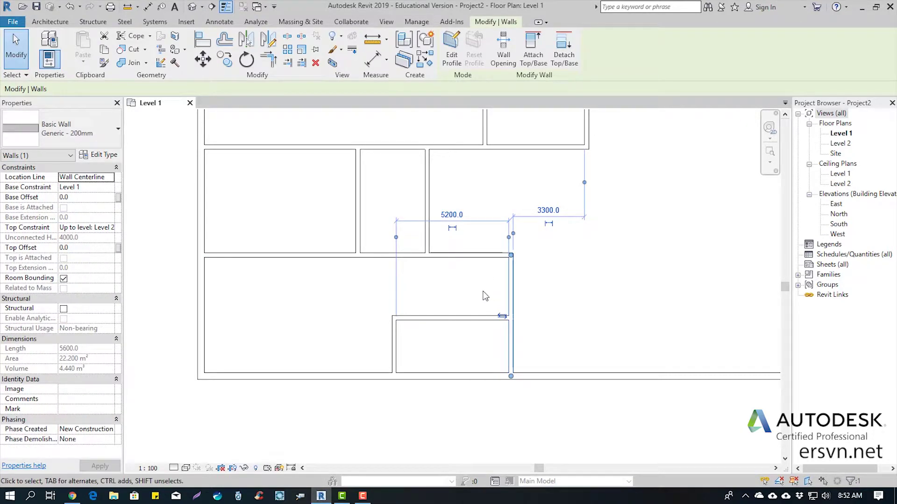
pyautogui.moveTo(570, 267); pyautogui.dragTo(584, 295, button='middle')
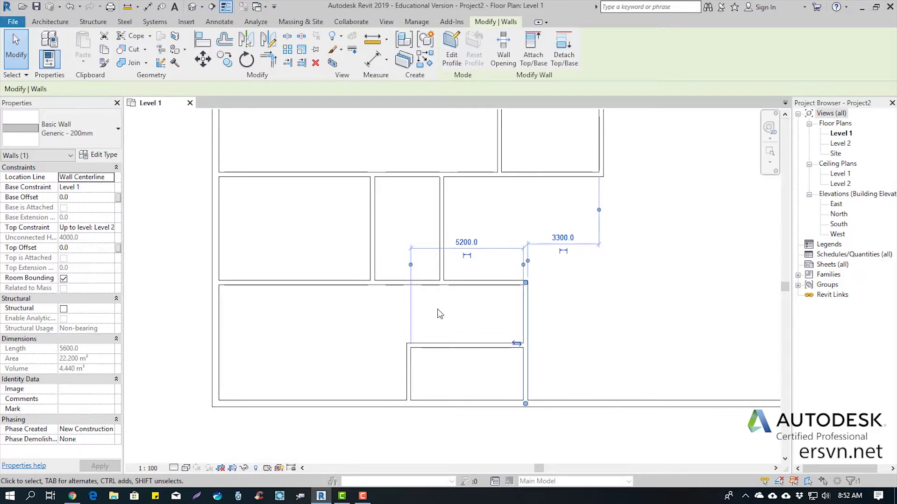
pyautogui.click(466, 242)
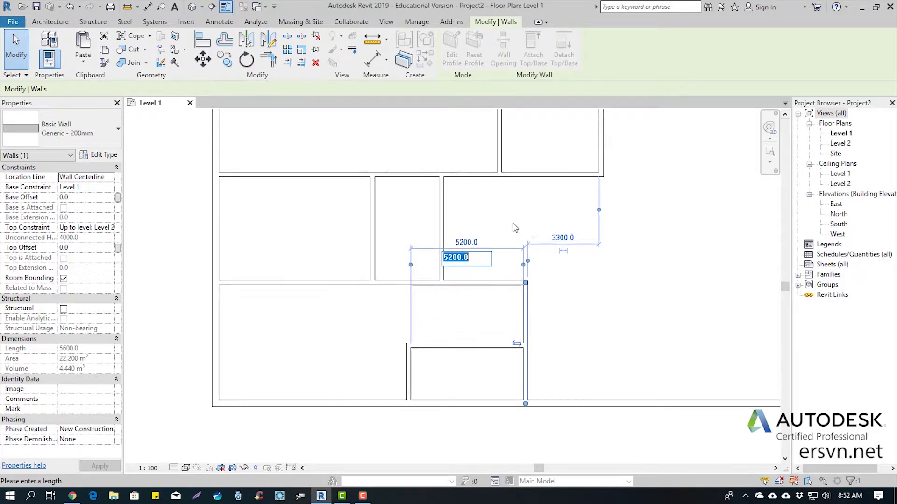
pyautogui.write('5000')
pyautogui.press('Return')
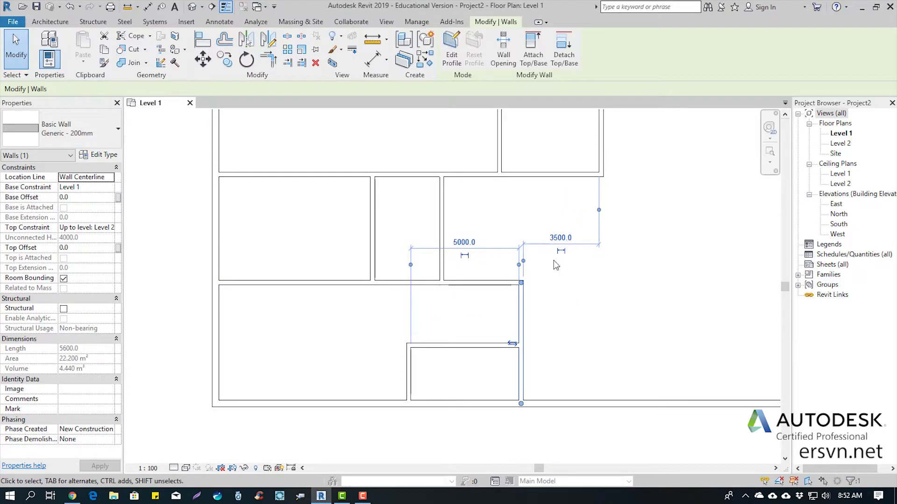
pyautogui.press('Escape')
# Set the partition above the bottom rooms to 2500 mm and the small-room wall to 2400 mm.
pyautogui.click(490, 283)
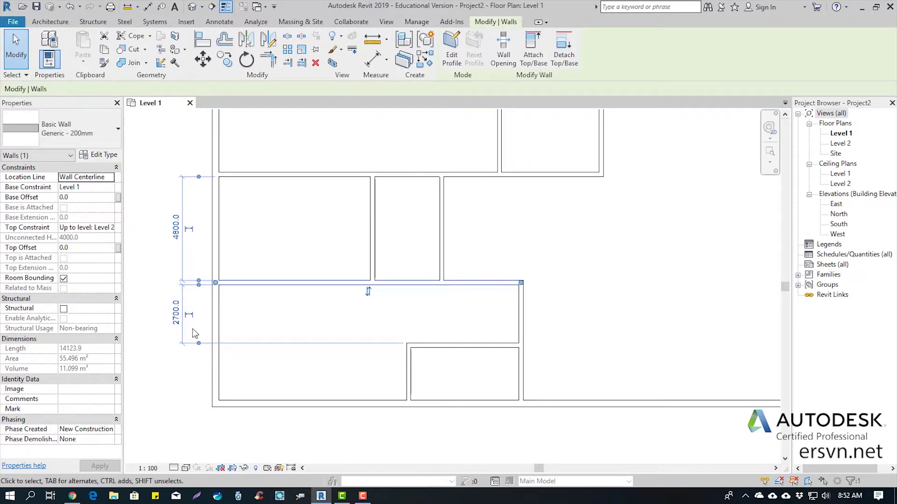
pyautogui.click(176, 320)
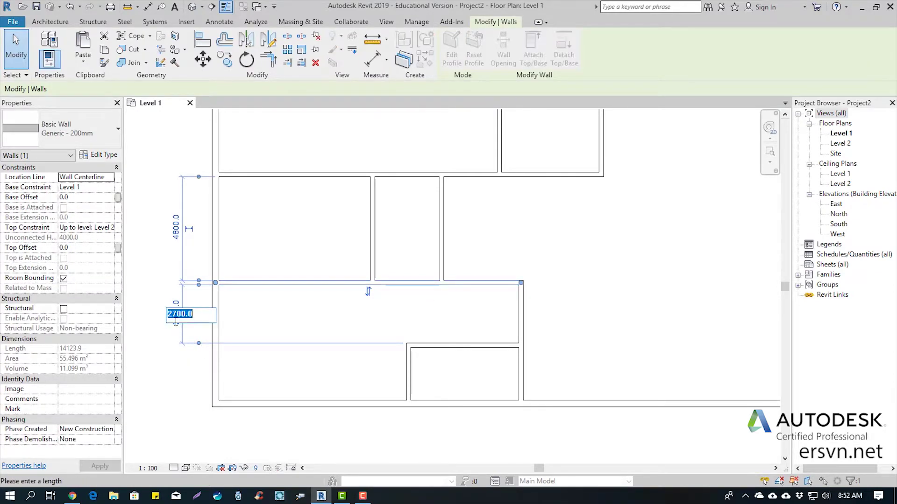
pyautogui.write('2')
pyautogui.press('Return')
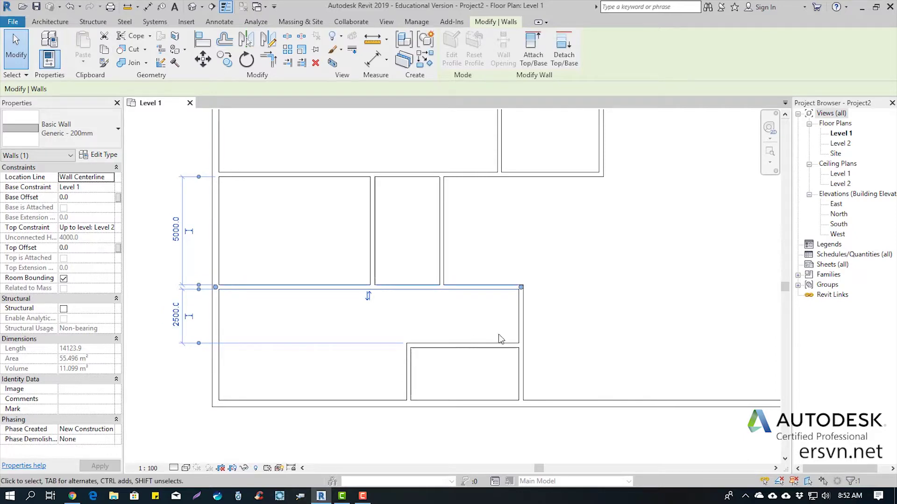
pyautogui.click(566, 278)
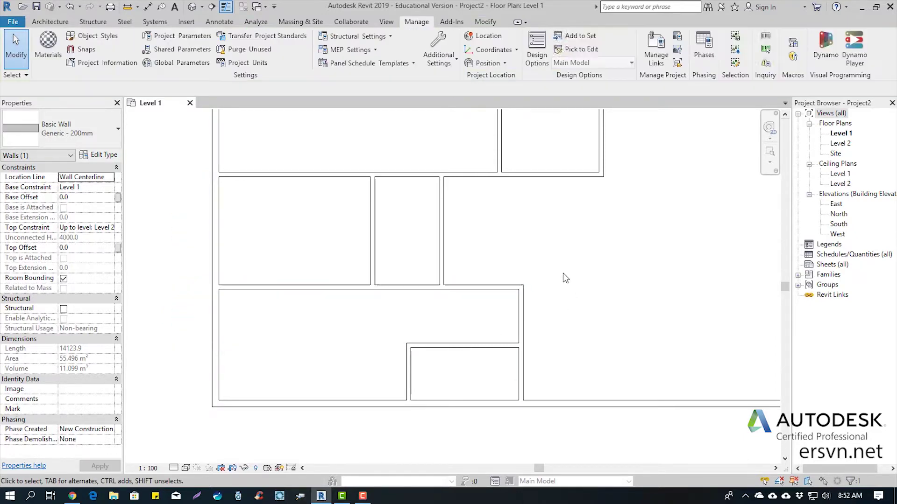
pyautogui.click(466, 327)
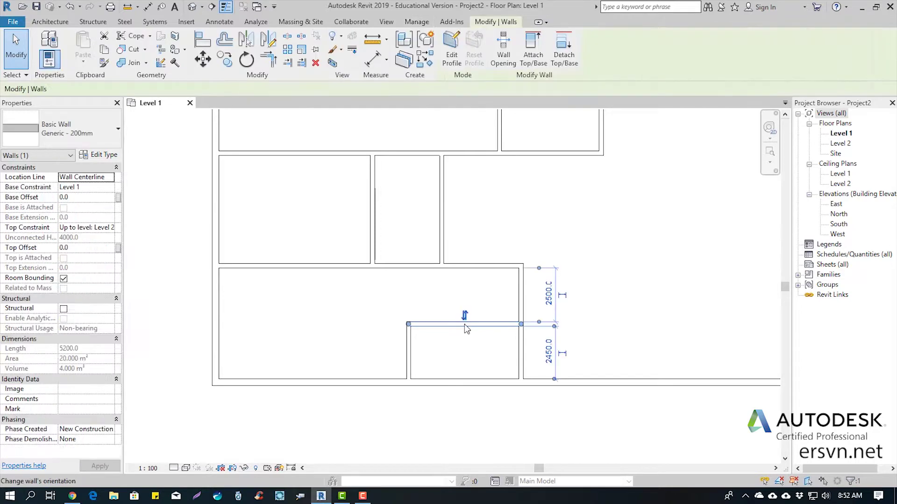
pyautogui.click(551, 363)
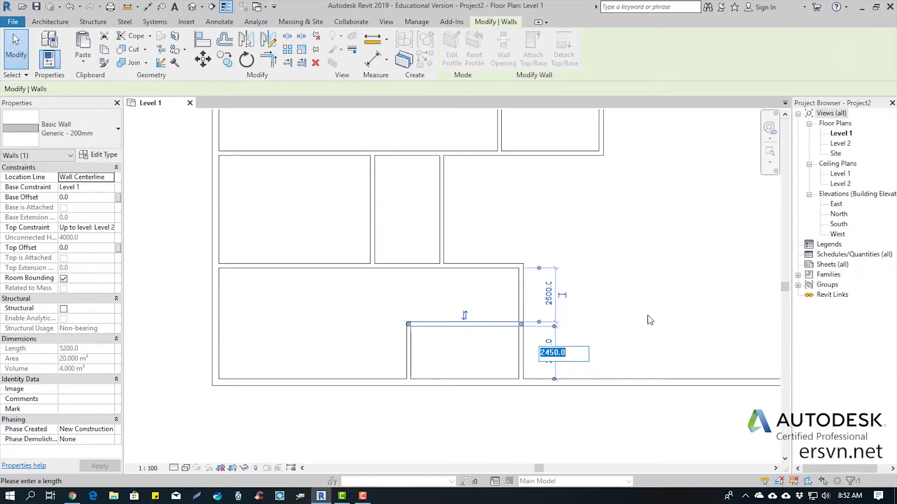
pyautogui.write('24')
pyautogui.press('Return')
# Set the short vertical wall beside the small room to 4500 mm spacing.
pyautogui.click(408, 355)
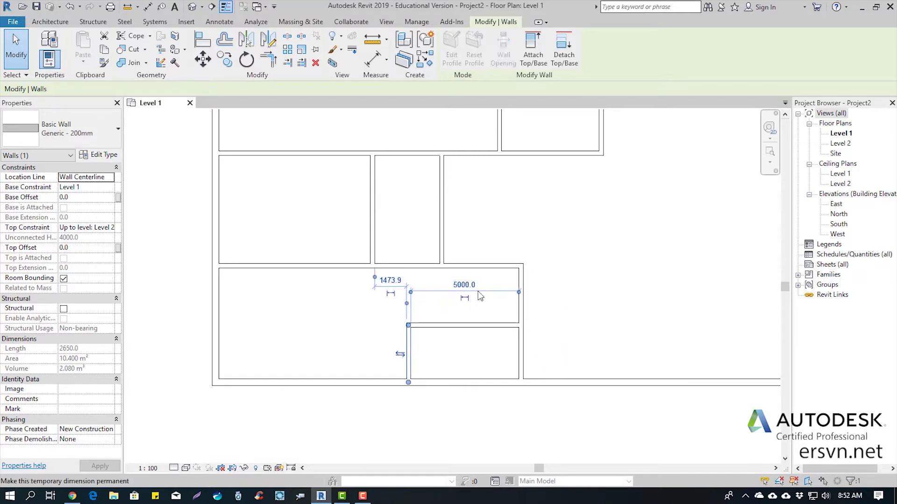
pyautogui.click(475, 286)
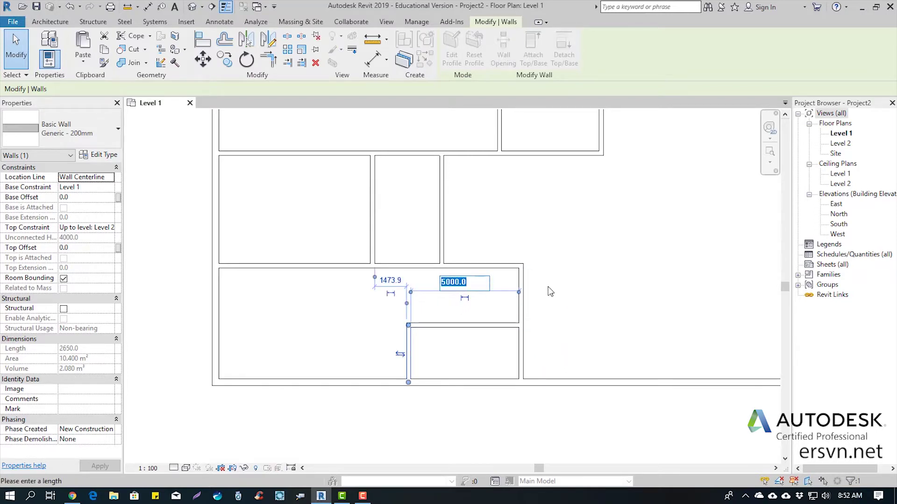
pyautogui.write('45')
pyautogui.press('Return')
pyautogui.press('Escape')
pyautogui.scroll(-2, 576, 283)
pyautogui.moveTo(590, 278); pyautogui.dragTo(504, 336, button='middle')
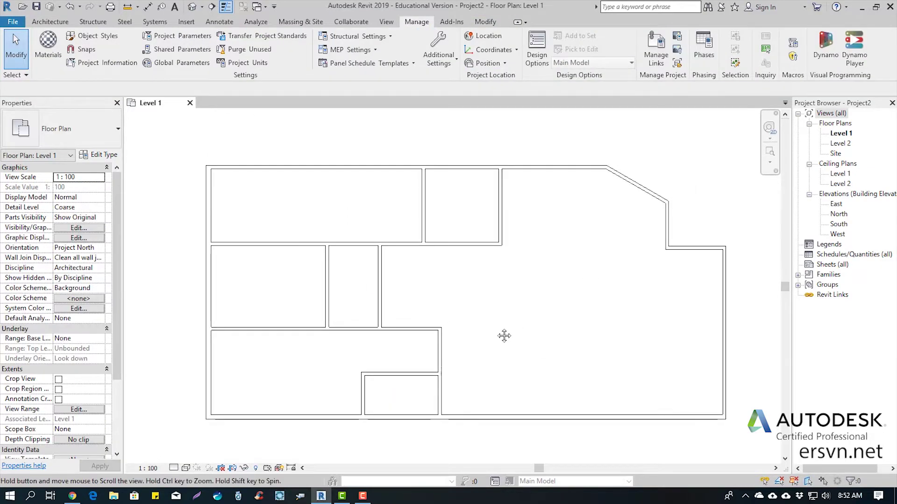